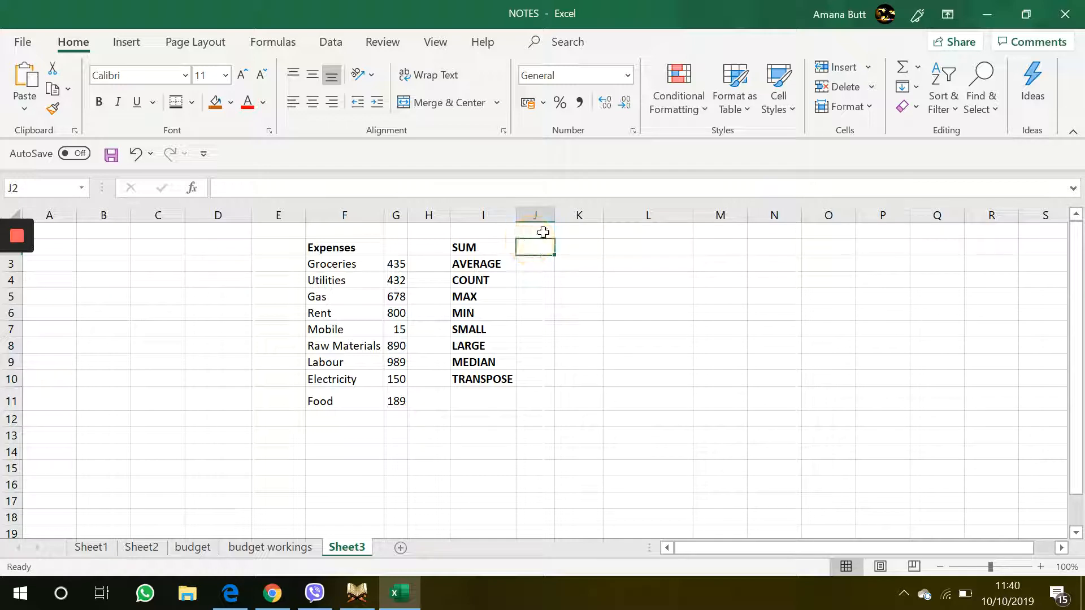
Step: Widen column J and enter a SUM formula in J2 over the expense amounts G3:G11
left_click_drag(554, 220, 728, 223)
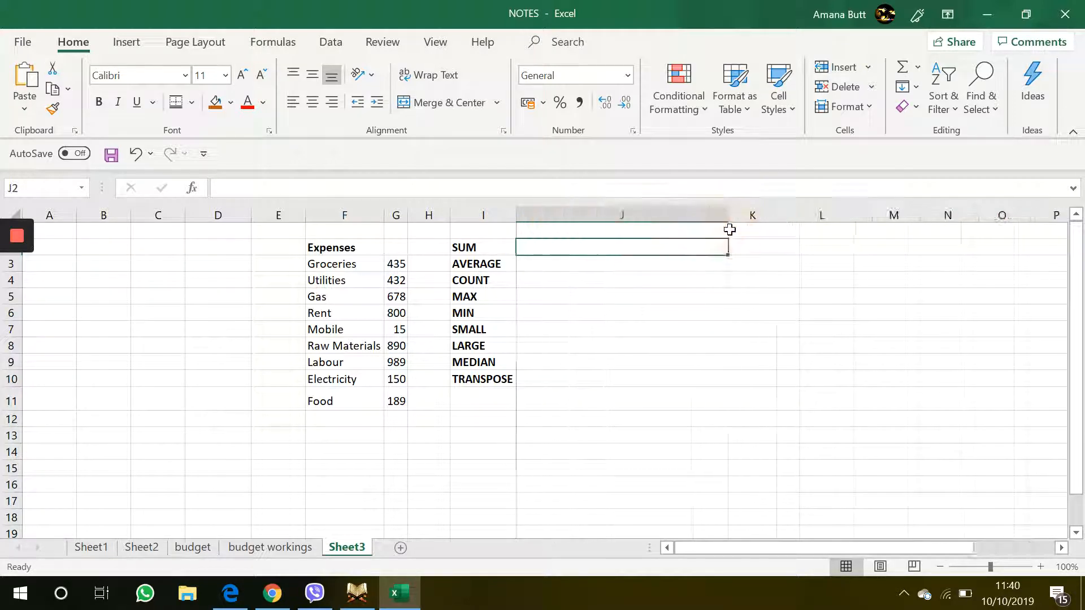
double_click(548, 249)
type("=SUM")
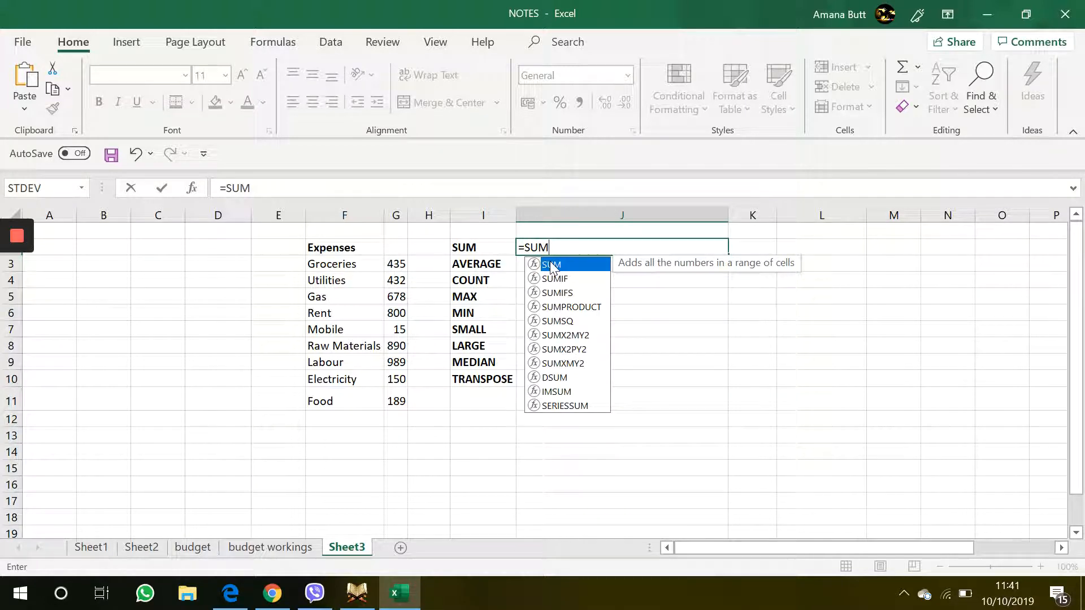
double_click(550, 266)
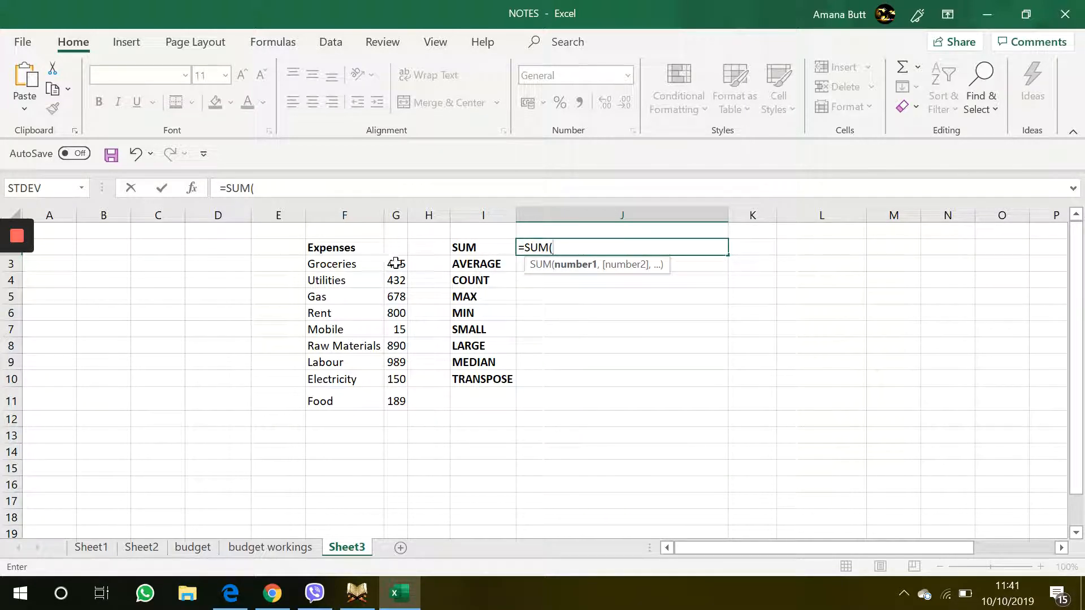
left_click_drag(395, 263, 402, 403)
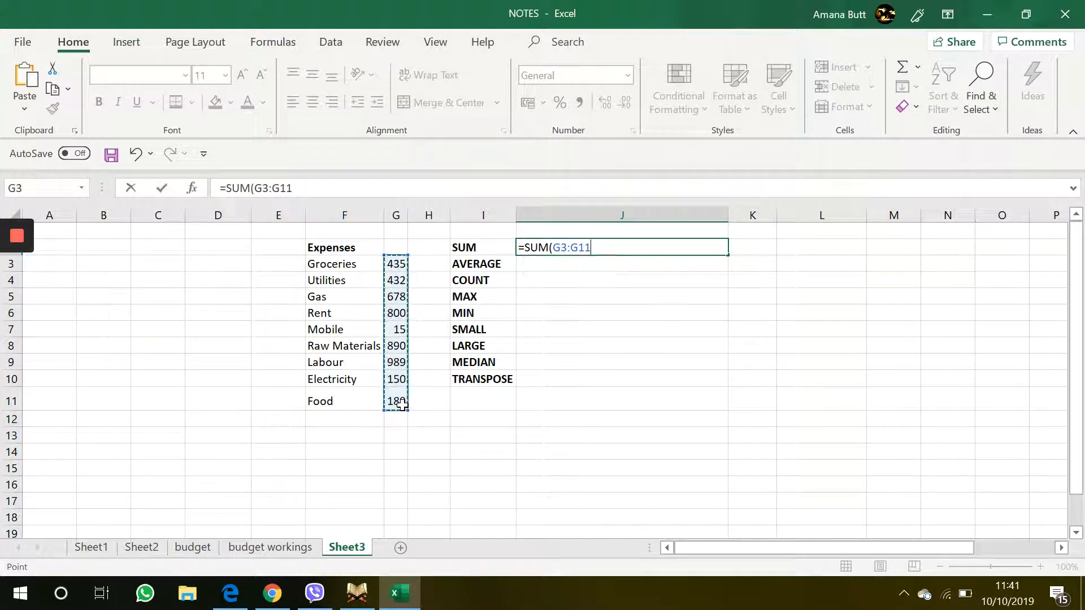
key("Return")
left_click(692, 241)
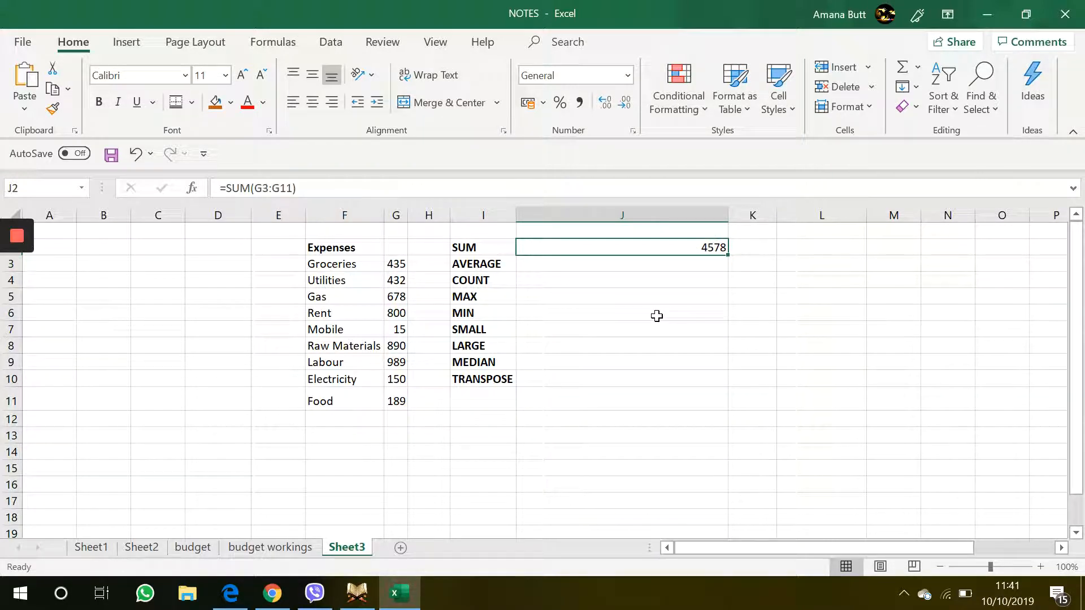
left_click_drag(396, 264, 401, 402)
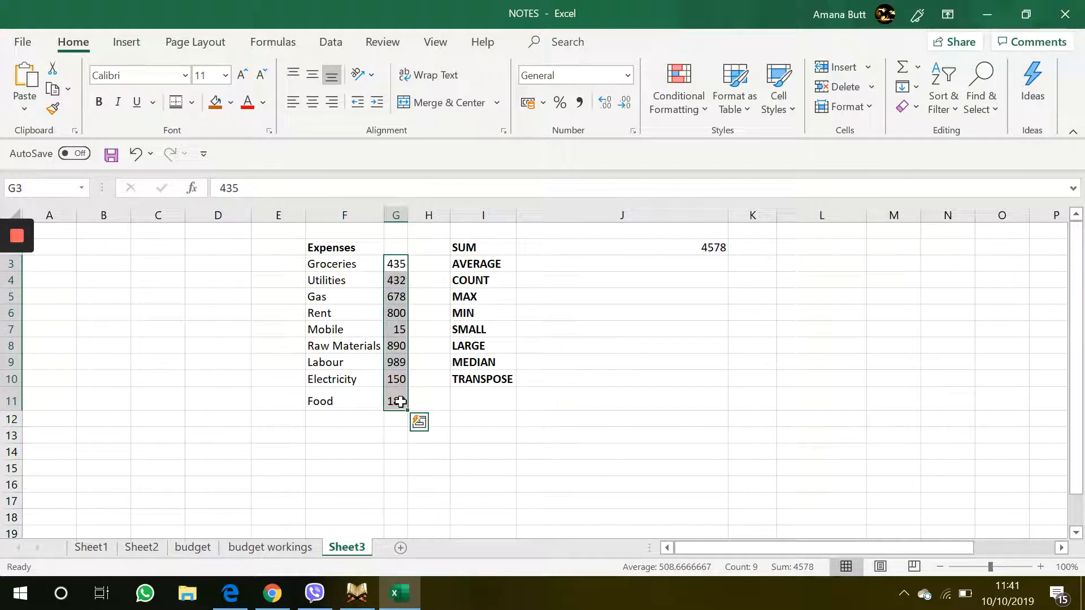
Step: Enter an AVERAGE formula in J3 over the expense amounts G3:G11
left_click(675, 270)
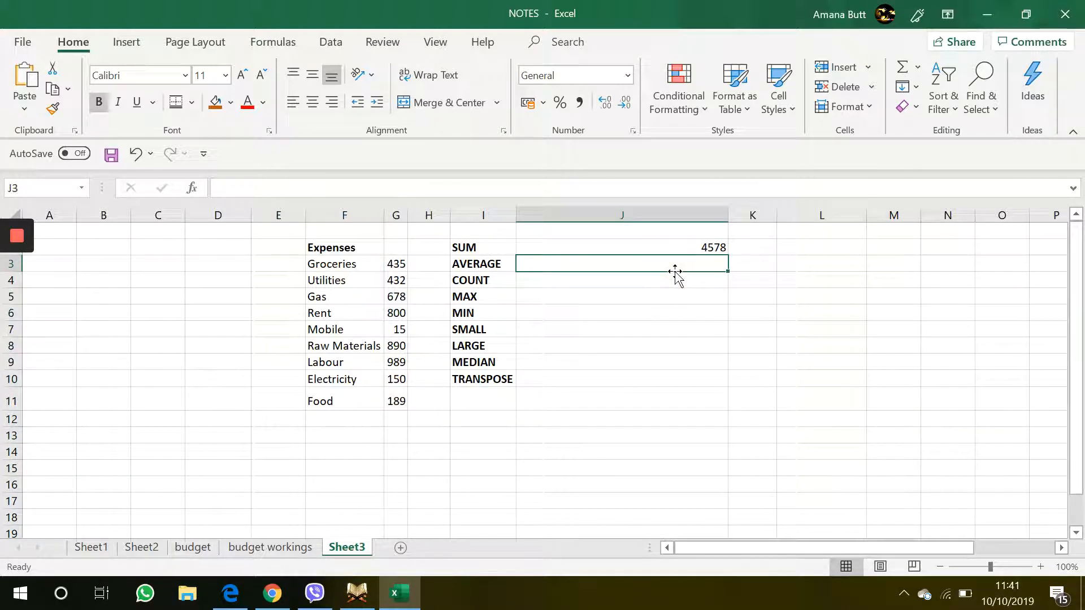
type("=AV")
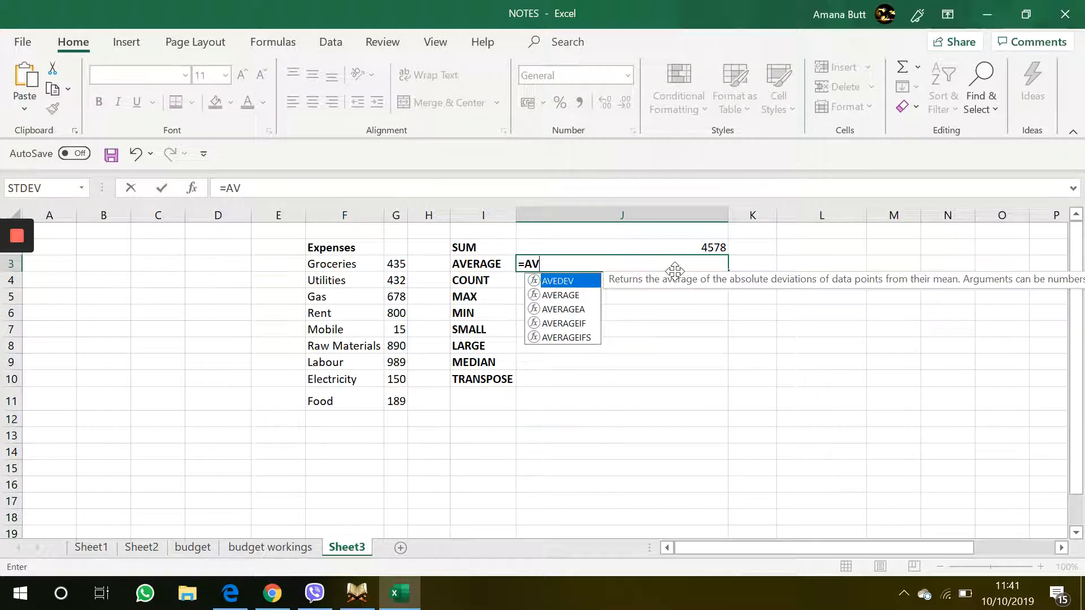
left_click(560, 295)
double_click(561, 295)
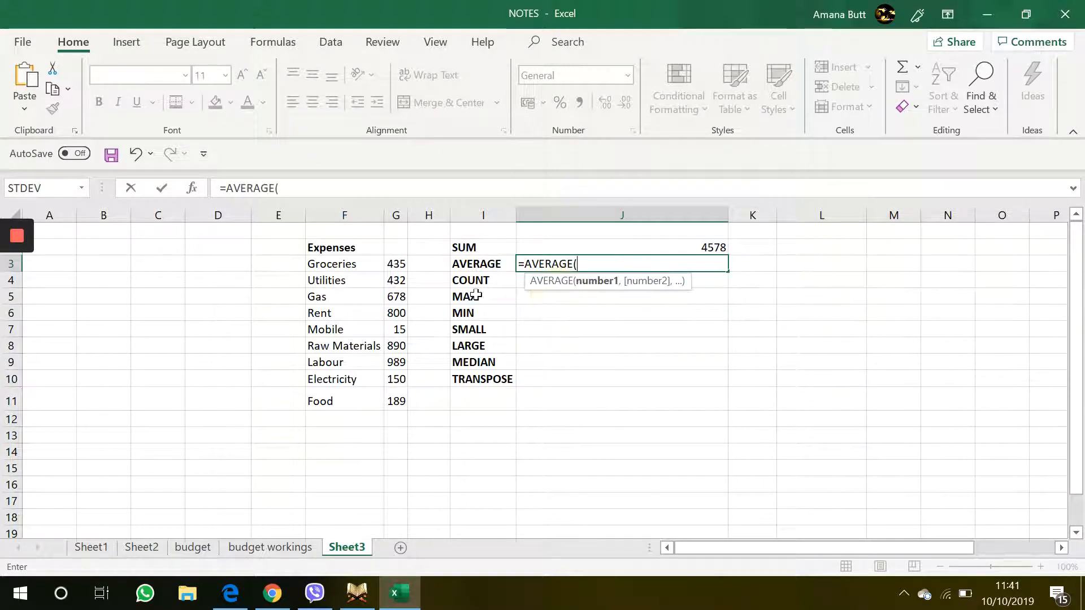
left_click(396, 269)
left_click_drag(396, 275, 396, 396)
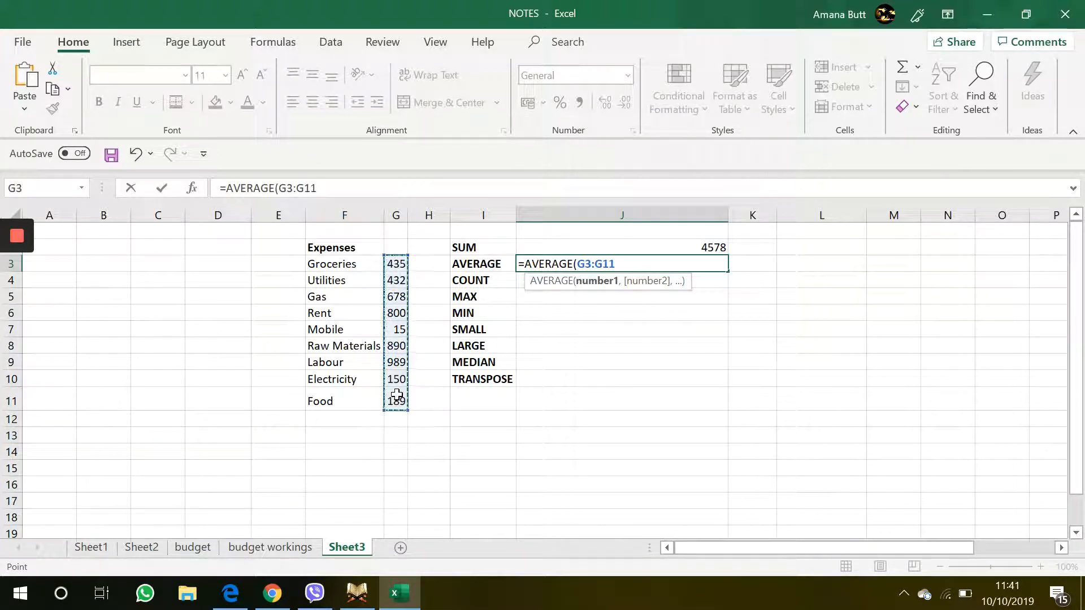
key("Return")
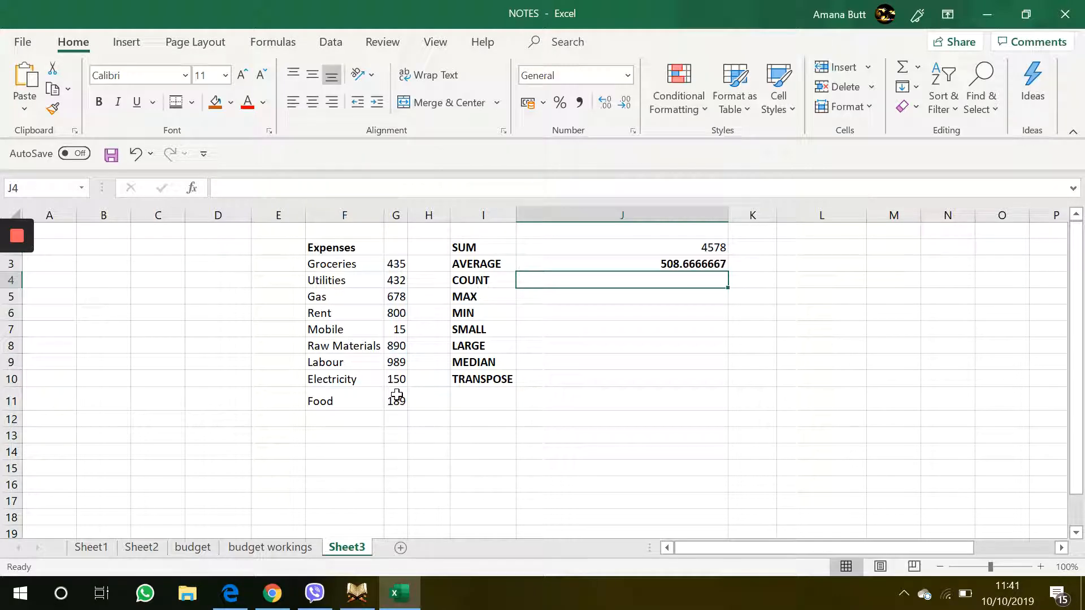
left_click(680, 265)
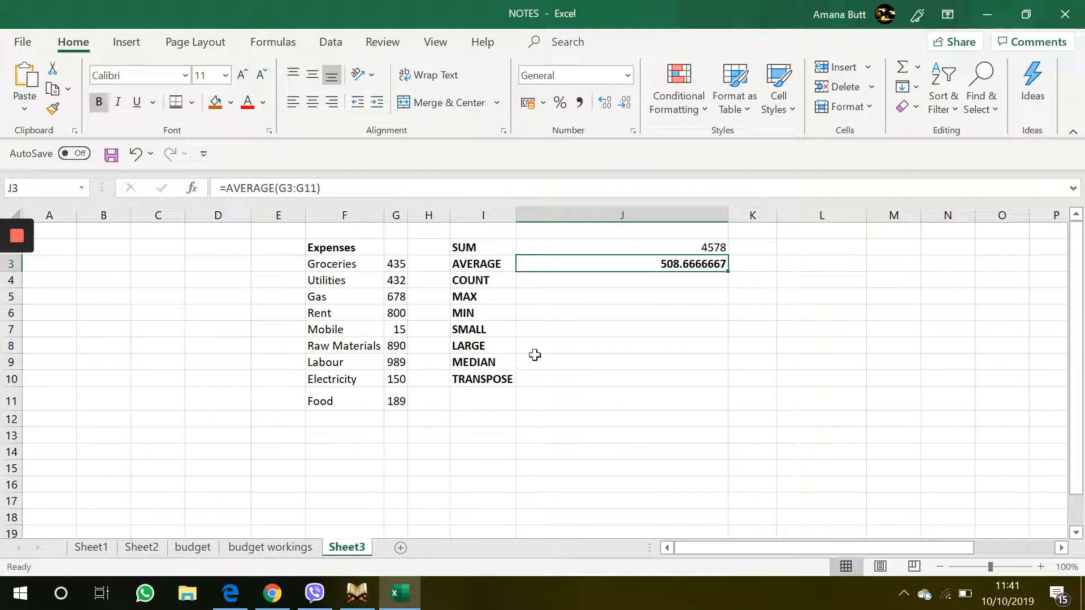
left_click_drag(399, 259, 394, 412)
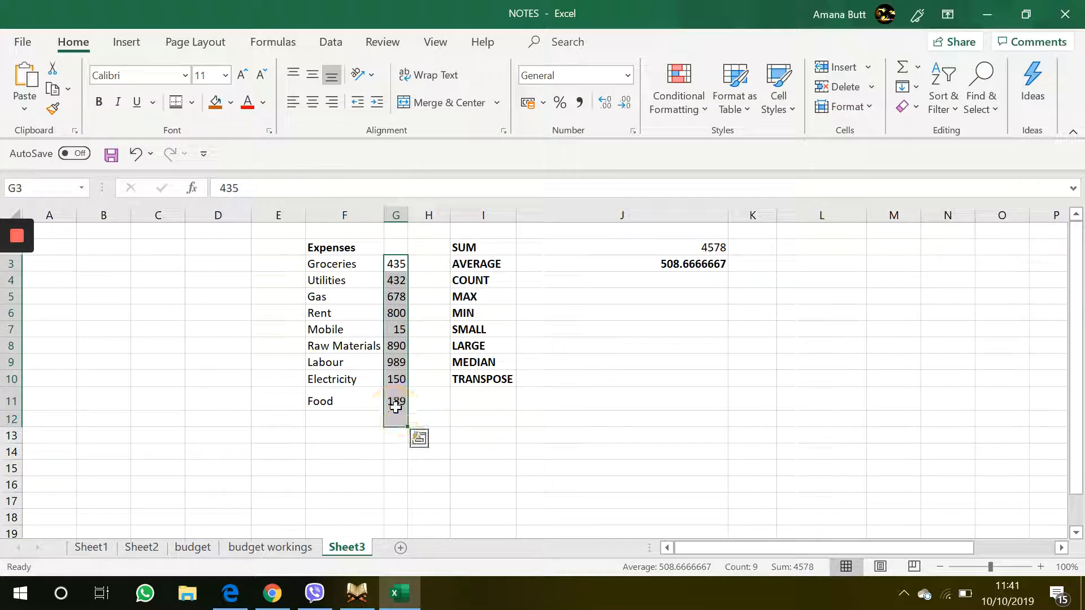
Step: Enter a COUNT formula in J4 over the expense amounts G3:G11
left_click(666, 277)
type("=C")
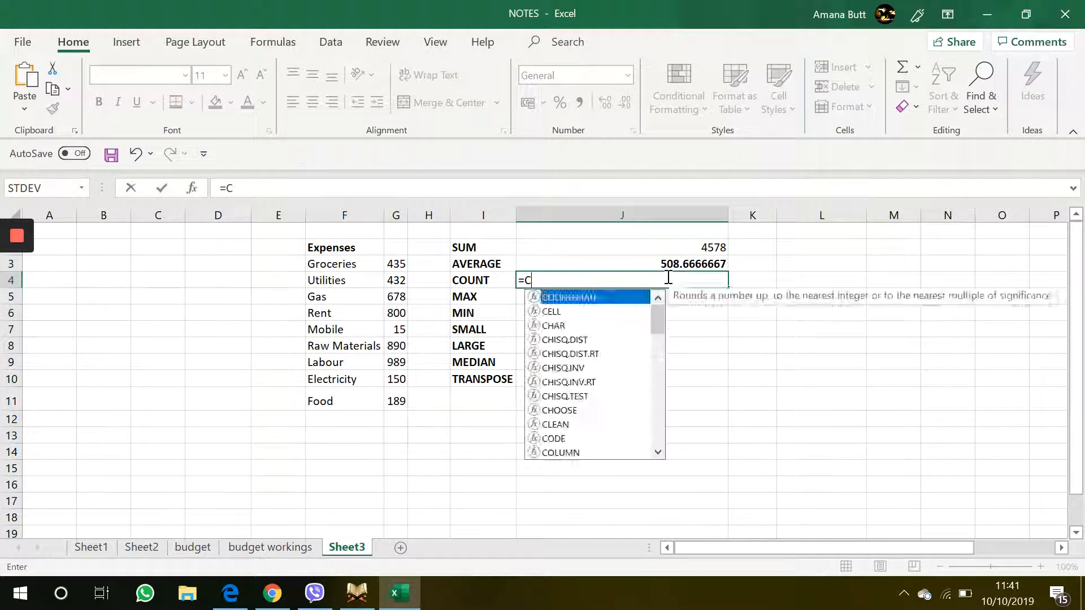
type("OU")
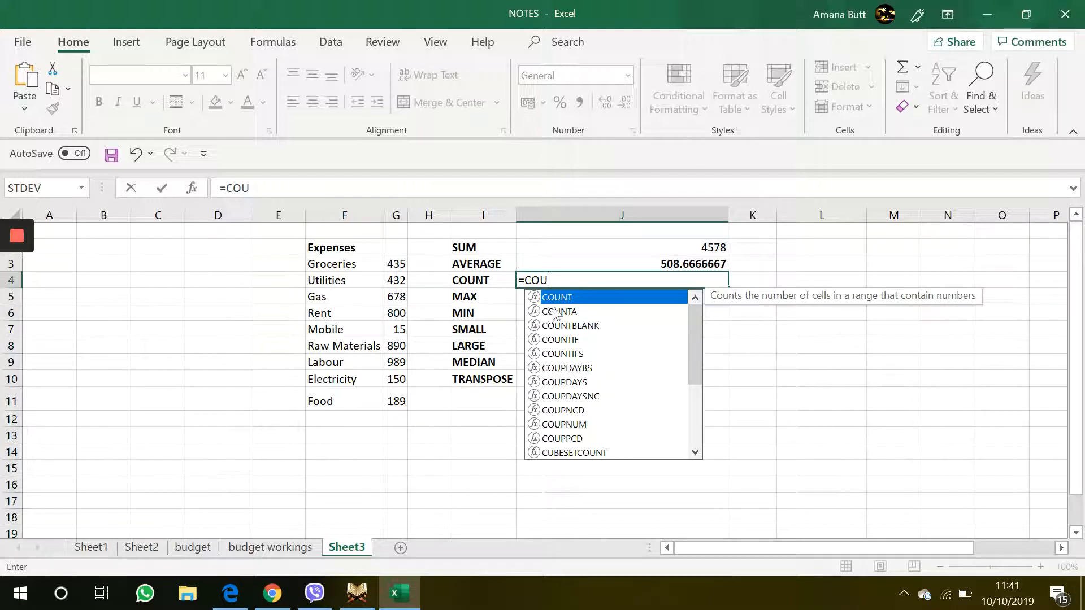
key("Tab")
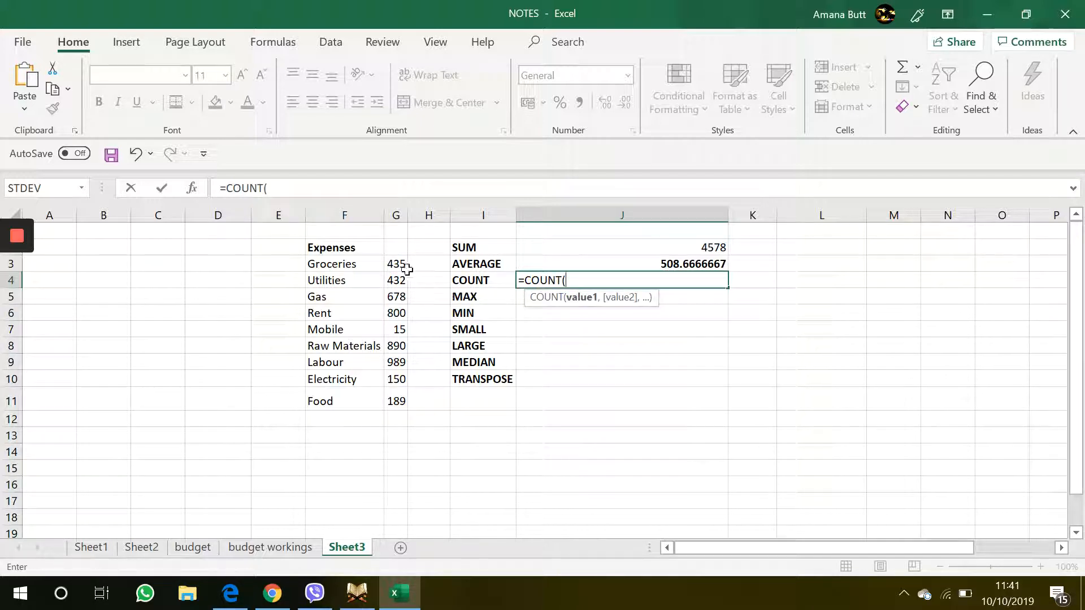
left_click_drag(399, 264, 399, 400)
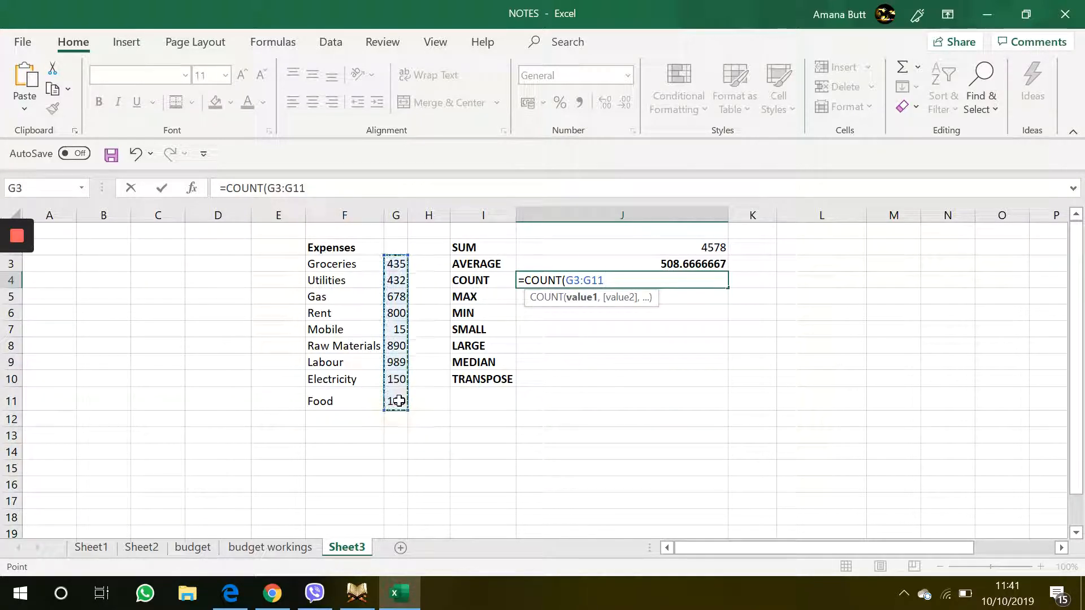
key("Return")
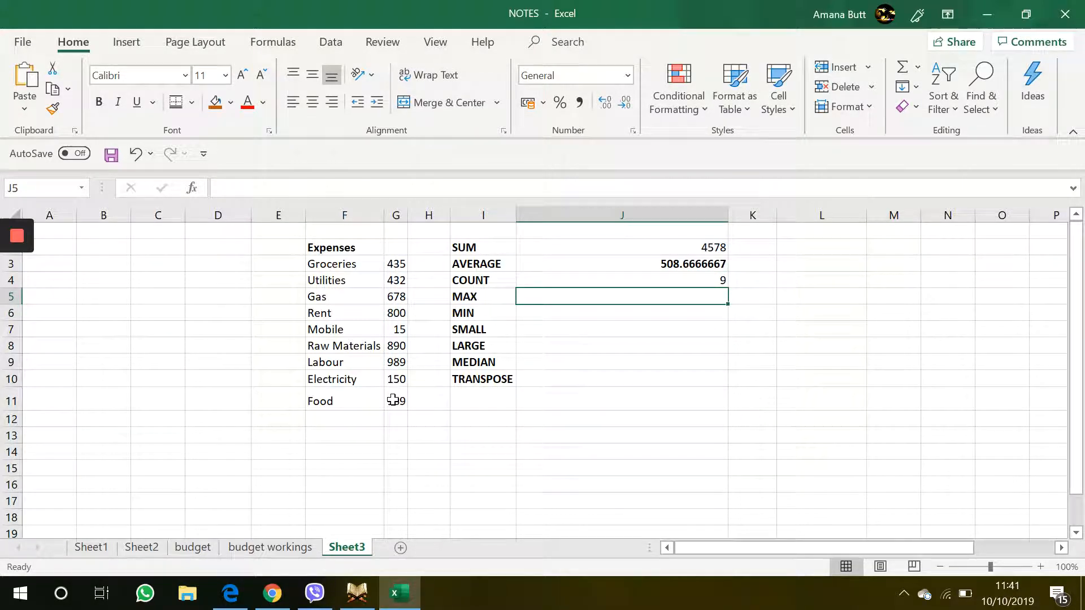
mouse_move(392, 400)
left_mouse_down()
mouse_move(394, 277)
mouse_move(395, 407)
left_mouse_up()
left_click(393, 265)
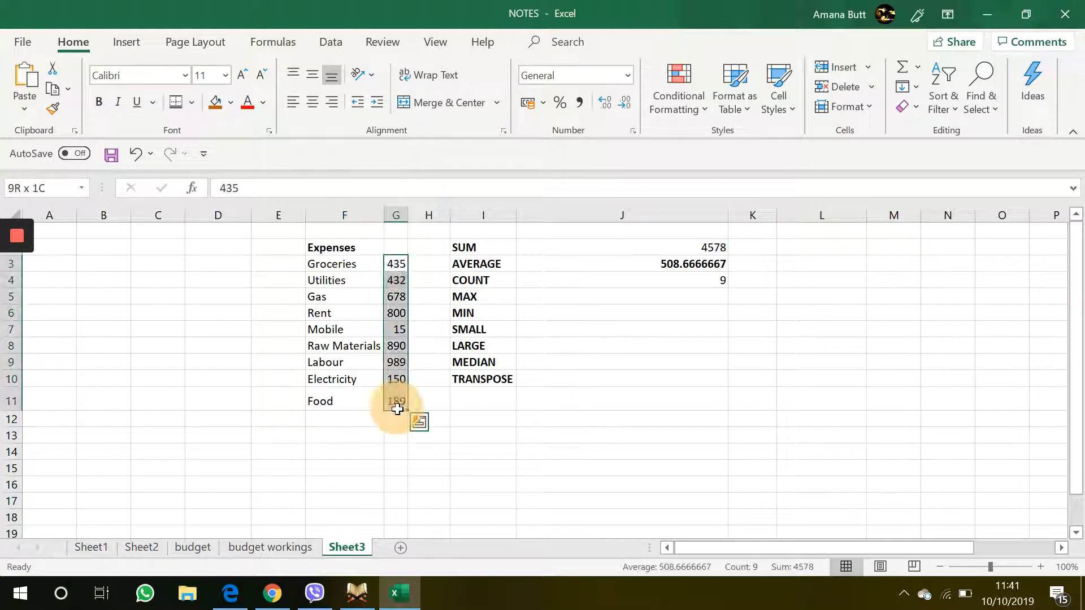
Step: Enter a MAX formula in J5 over G3:G11 and compare it with the largest expense in the list
left_click(696, 293)
type("=MAX")
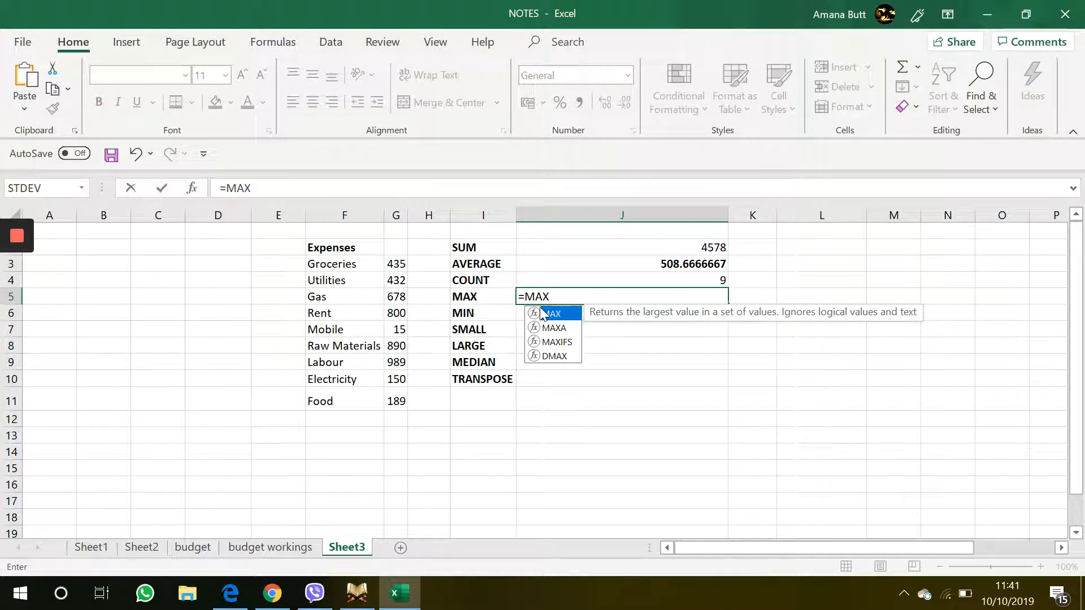
double_click(546, 314)
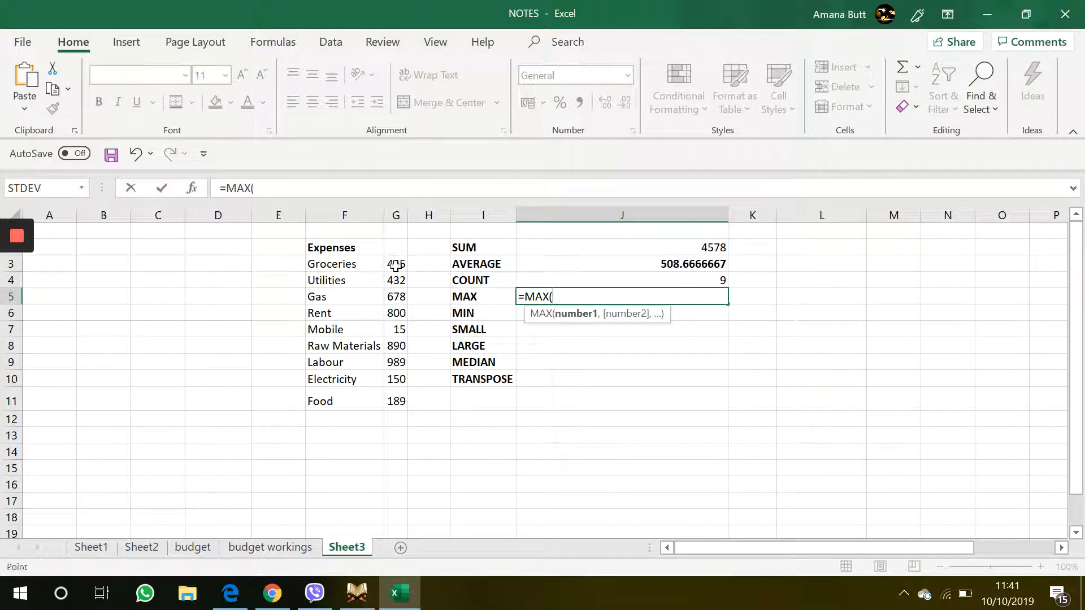
left_click_drag(396, 266, 397, 398)
key("Return")
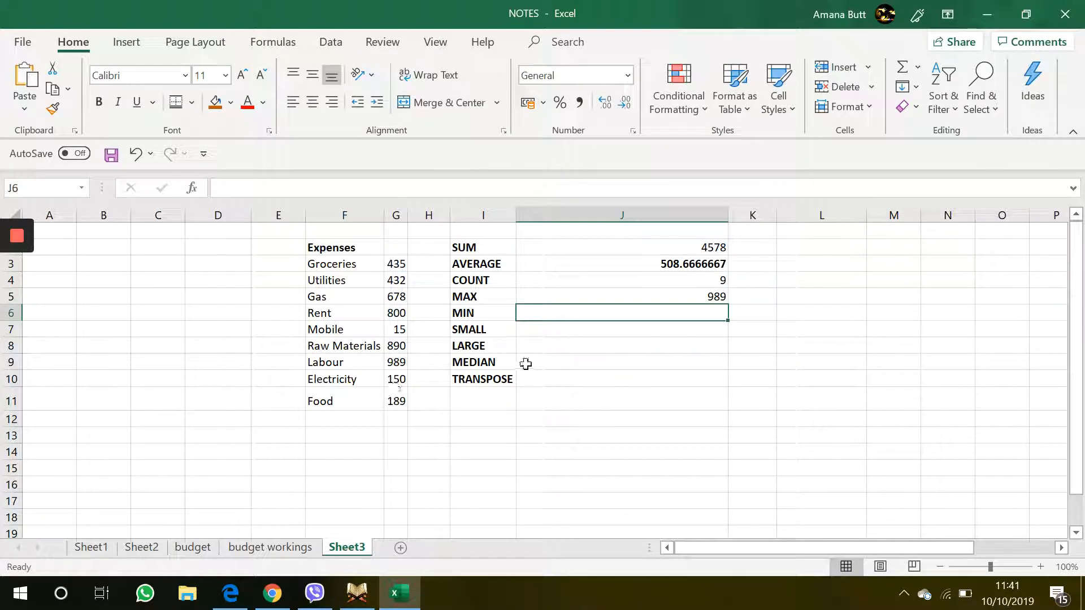
left_click(590, 293)
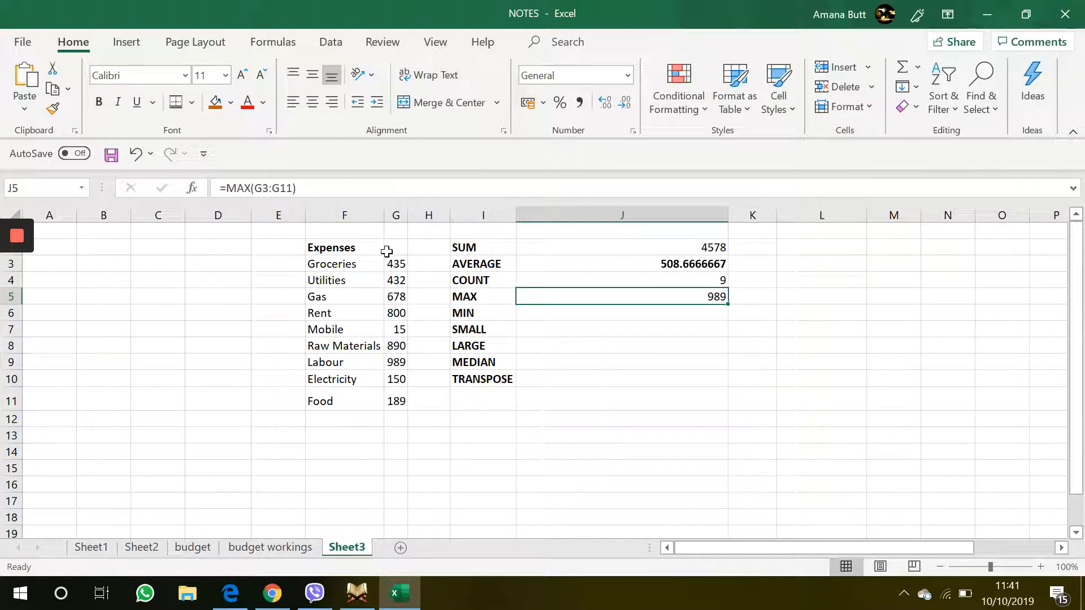
left_click_drag(399, 266, 396, 401)
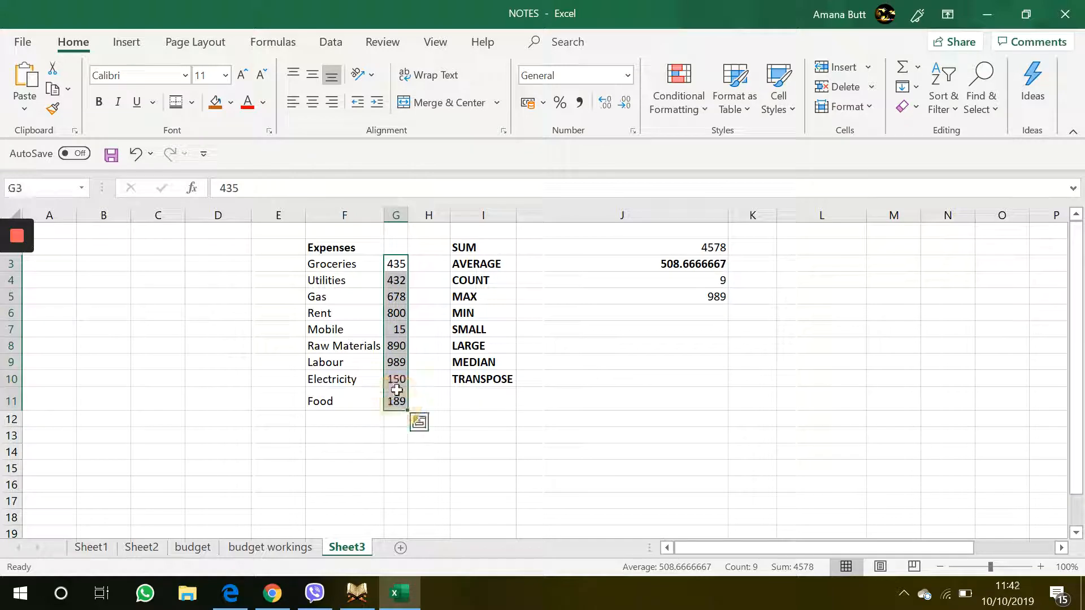
left_click(390, 368)
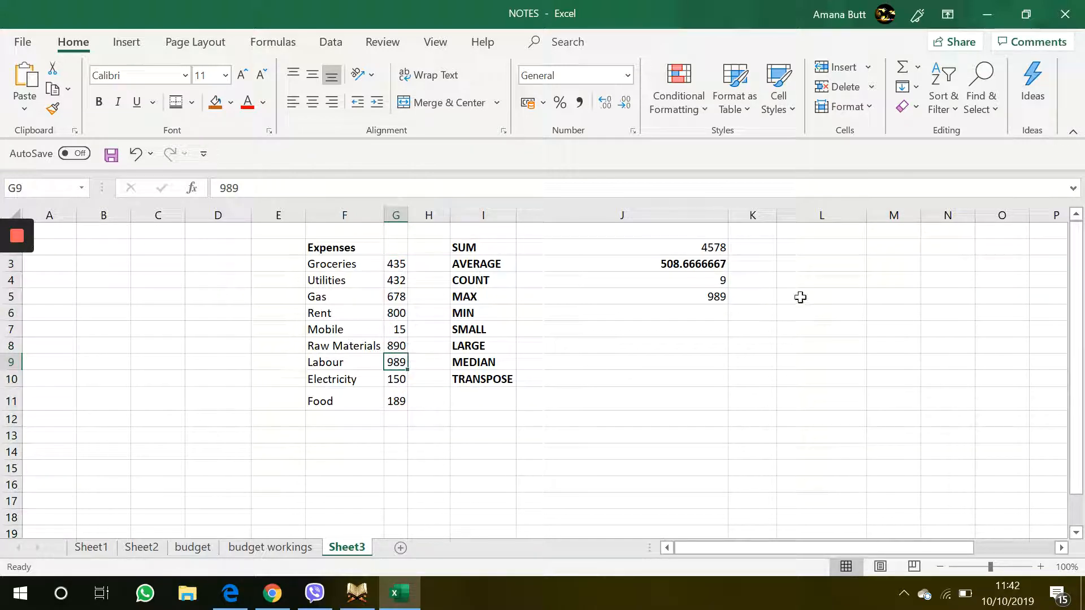
Step: Enter a MIN formula in J6 over G3:G11 and compare it with the smallest expense in the list
left_click(700, 320)
type("=MIN")
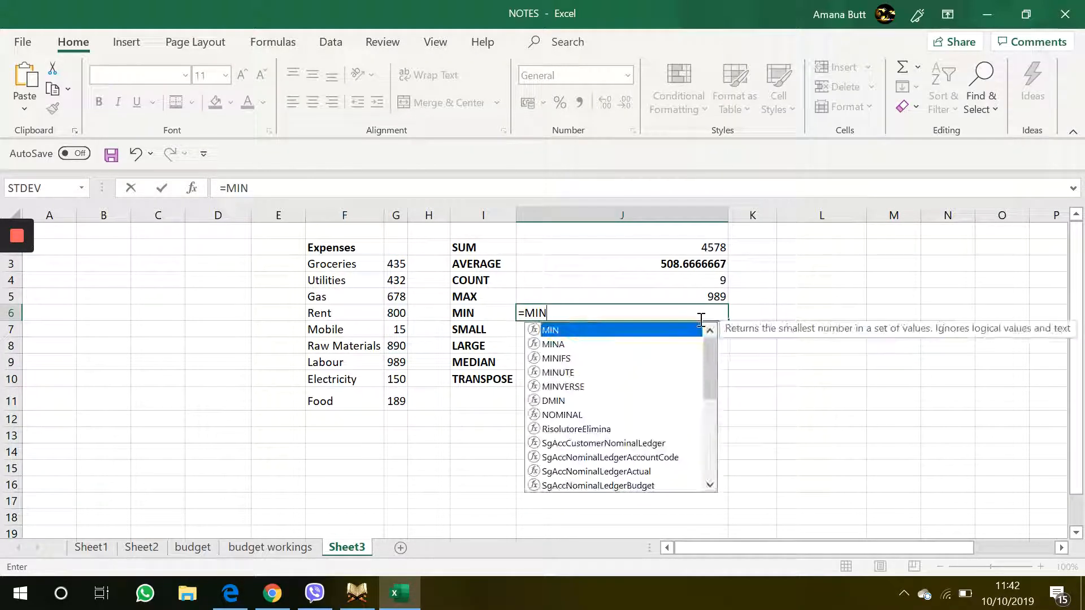
double_click(674, 333)
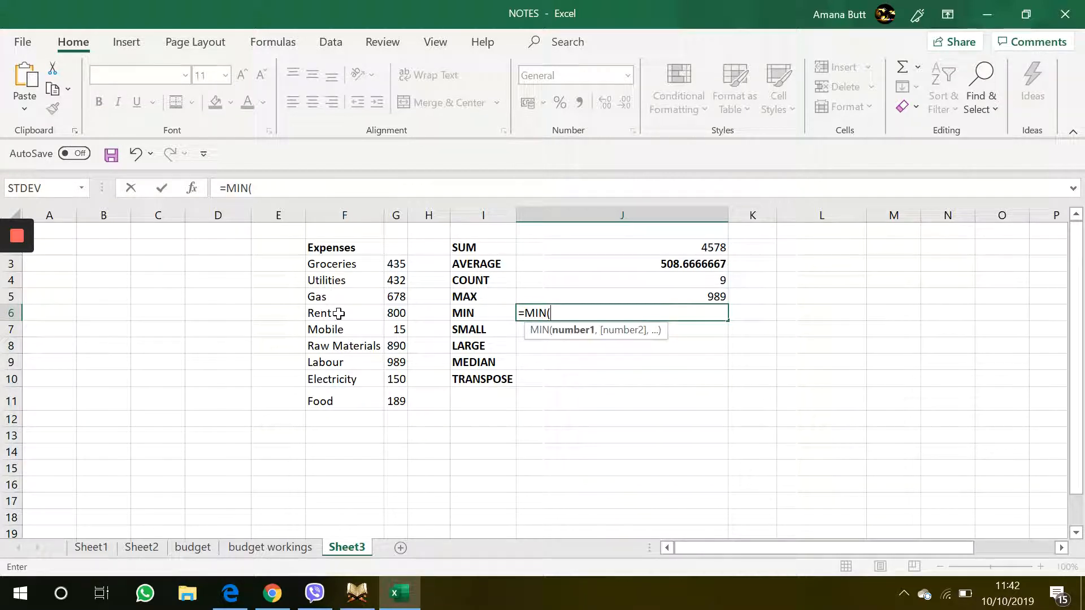
left_click_drag(401, 265, 402, 402)
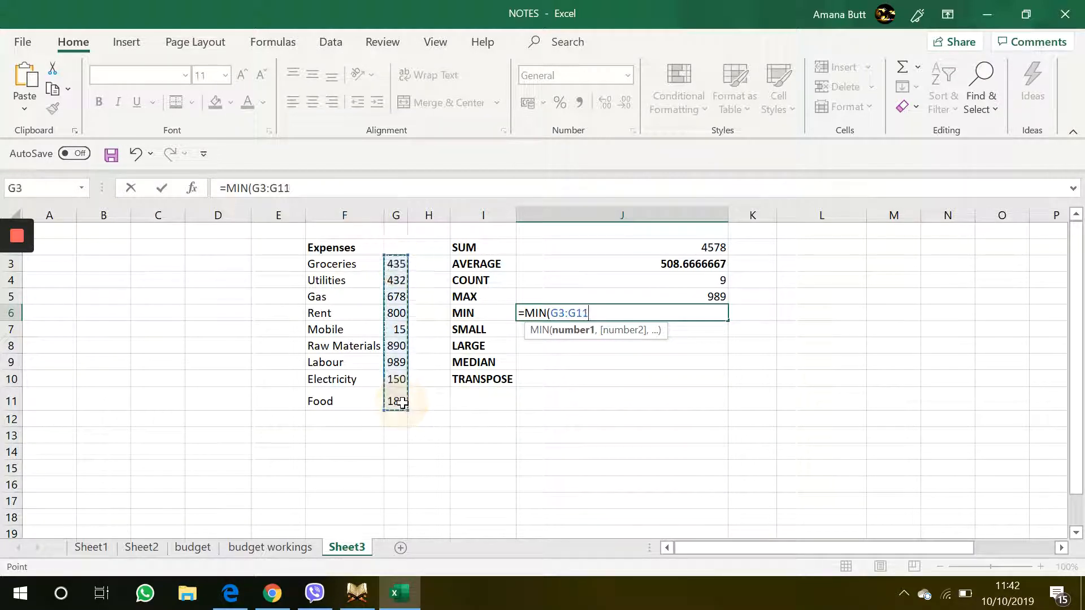
key("Return")
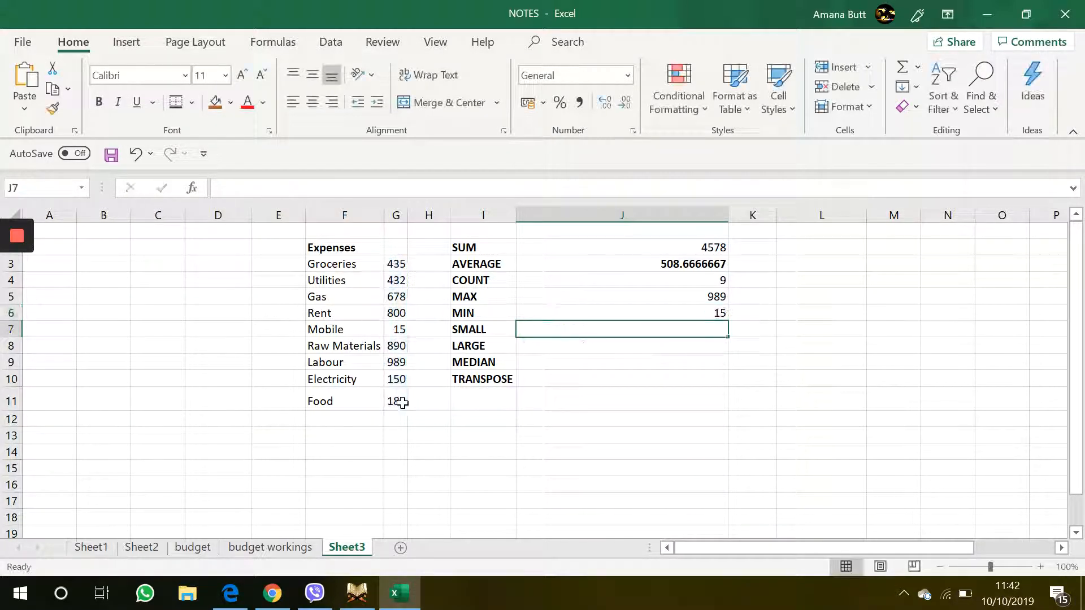
left_click(396, 330)
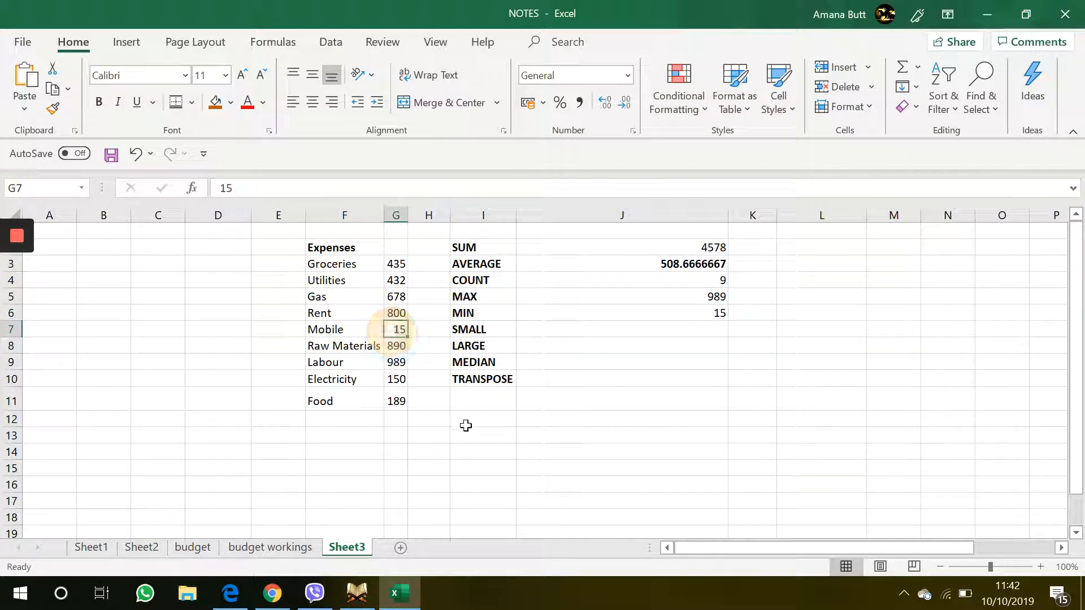
Step: Enter a SMALL formula in J7 over G3:G11 with k set to 2 and compare it with the smallest expenses in the list
left_click(606, 325)
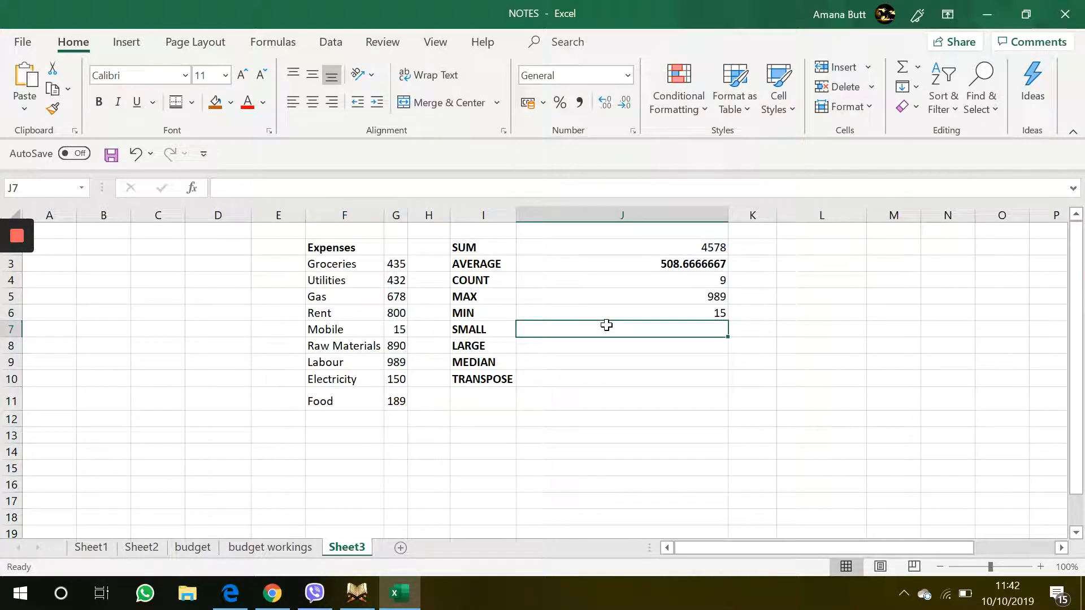
type("=SMALL")
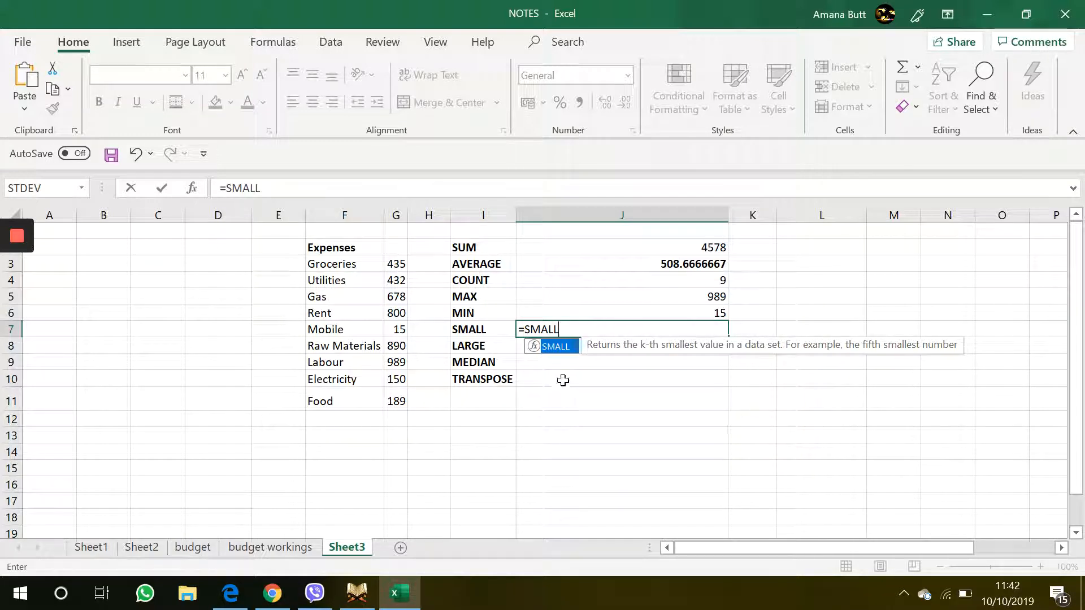
double_click(556, 346)
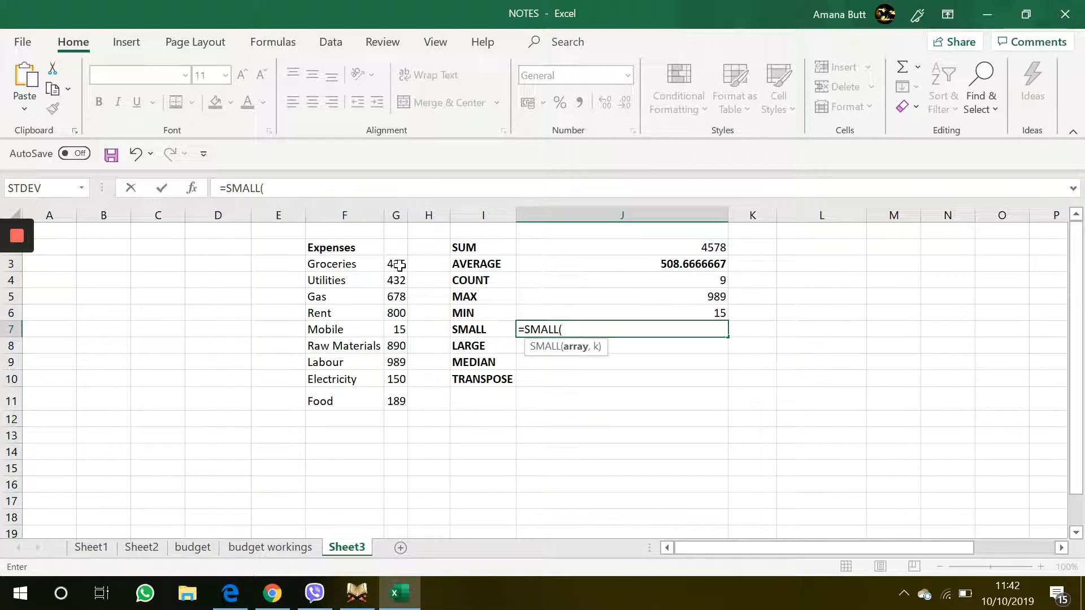
left_click_drag(399, 265, 397, 401)
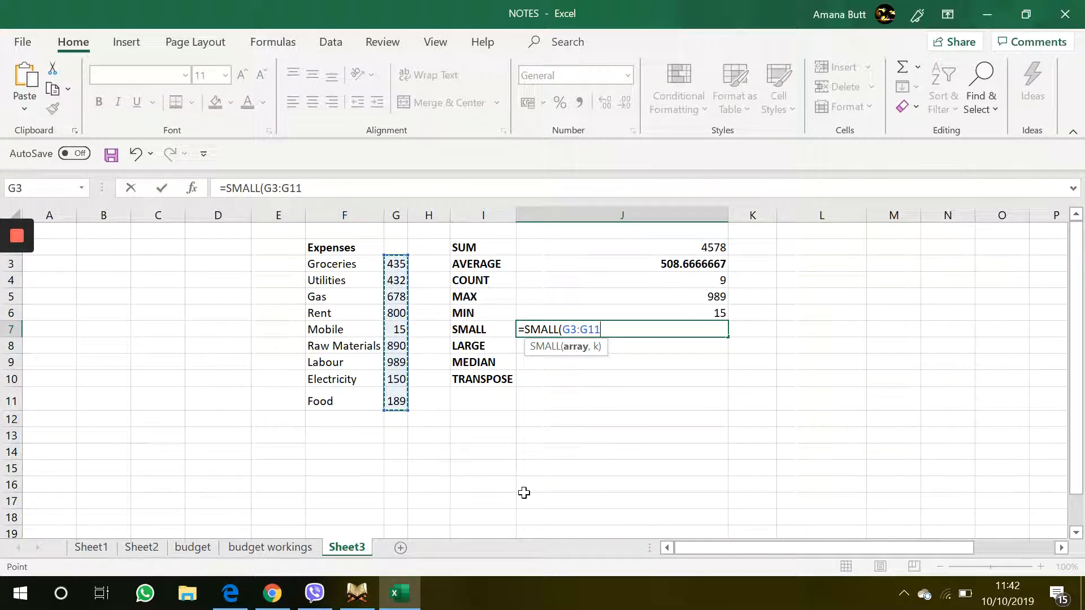
type(",2")
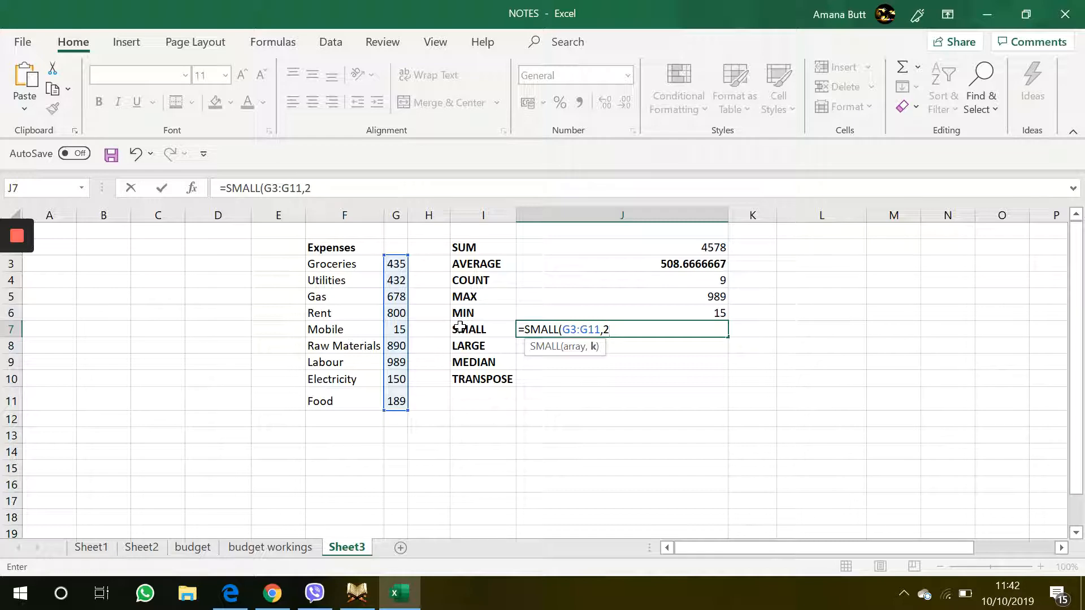
key("Return")
left_click(600, 332)
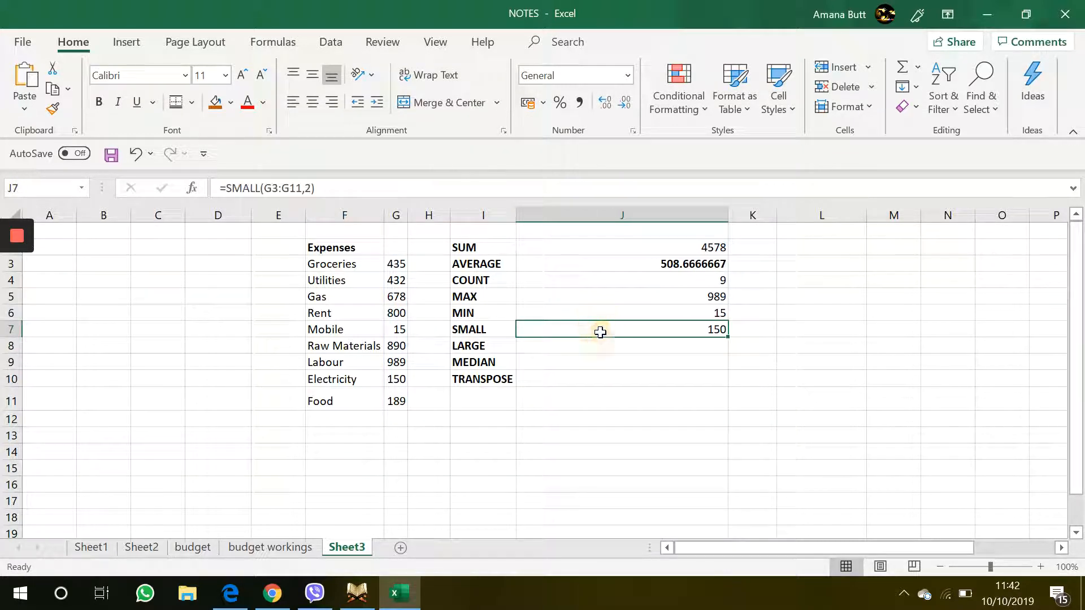
left_click(399, 380)
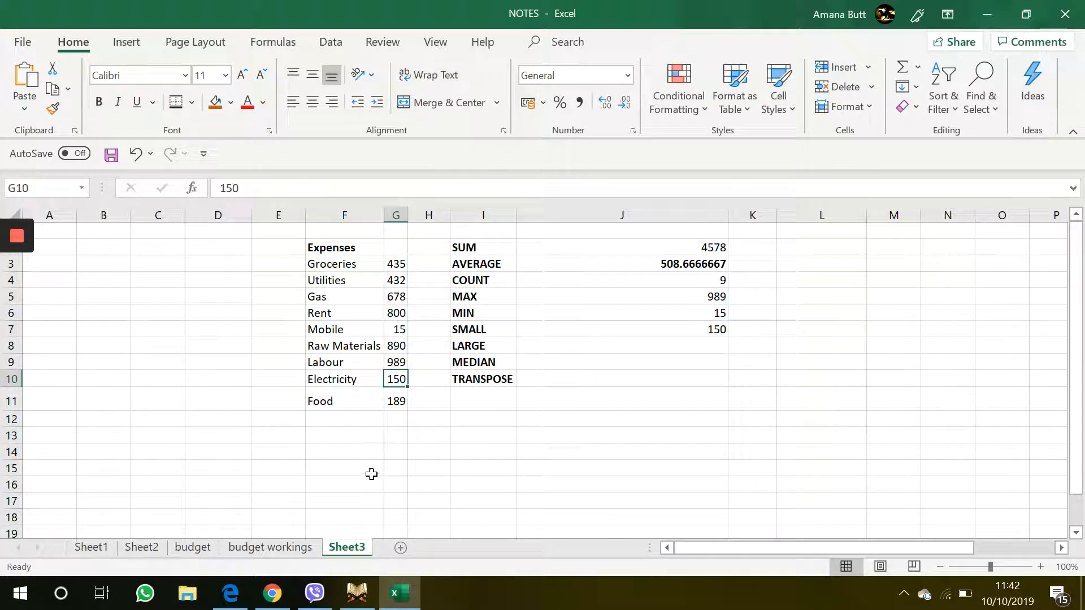
left_click(399, 330)
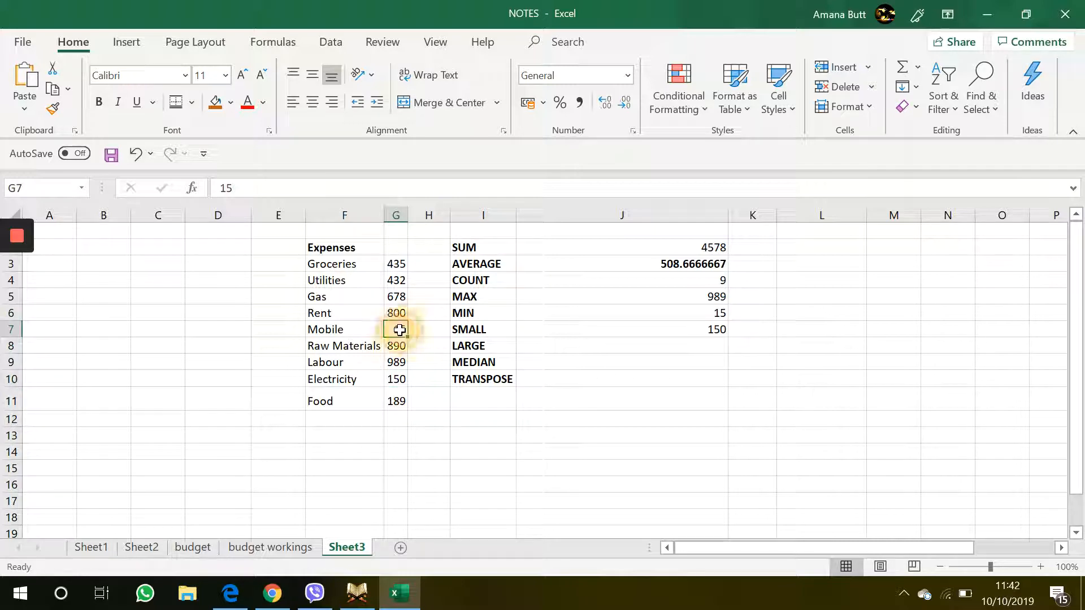
left_click(399, 380)
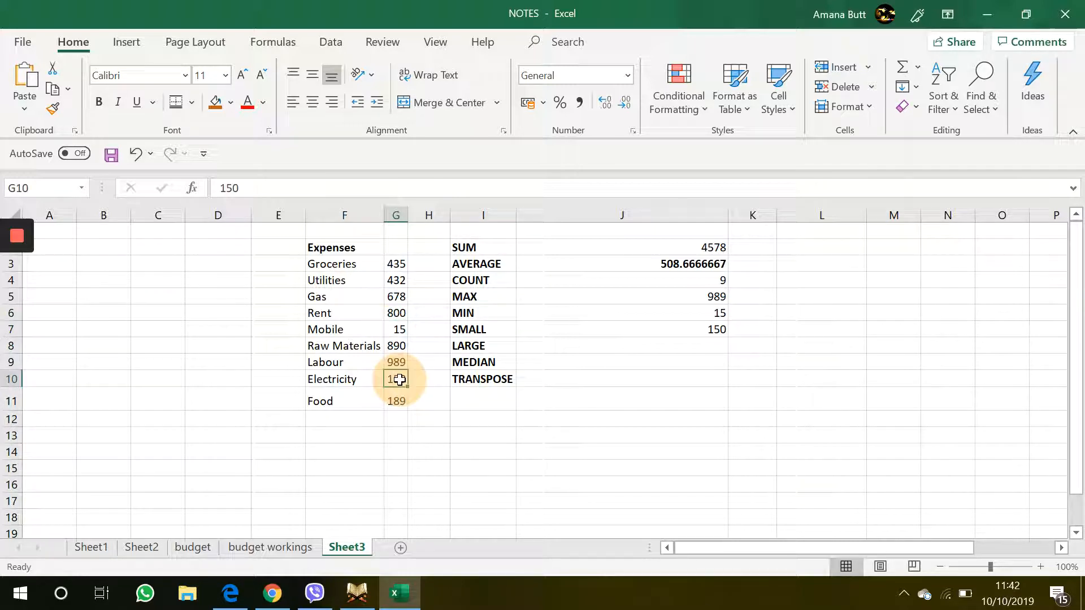
Step: Change the k argument of the SMALL formula in J7 to 5
double_click(625, 331)
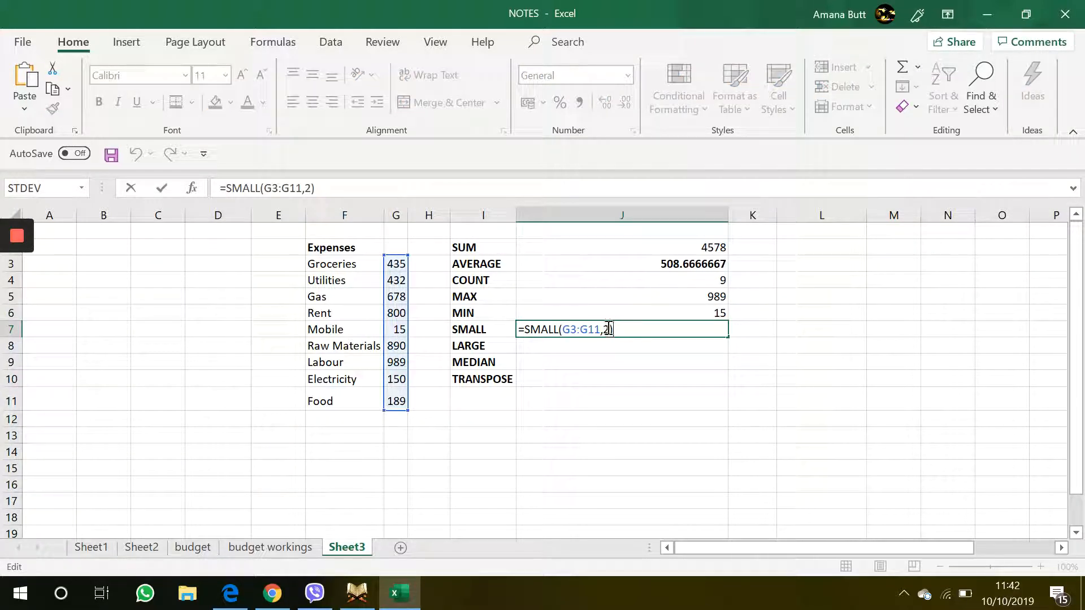
left_click(608, 329)
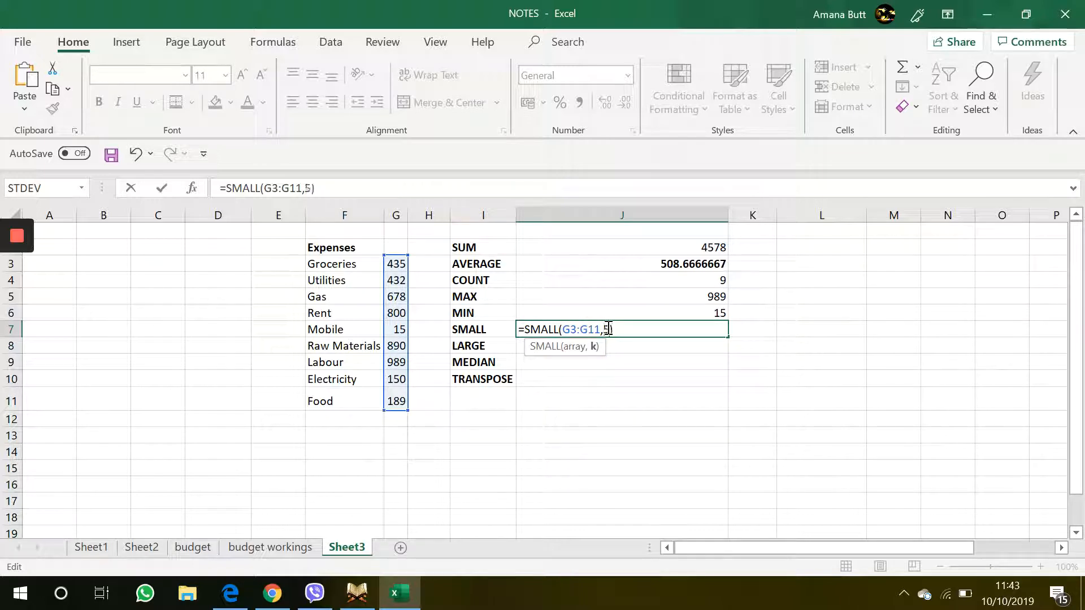
type("5")
key("Return")
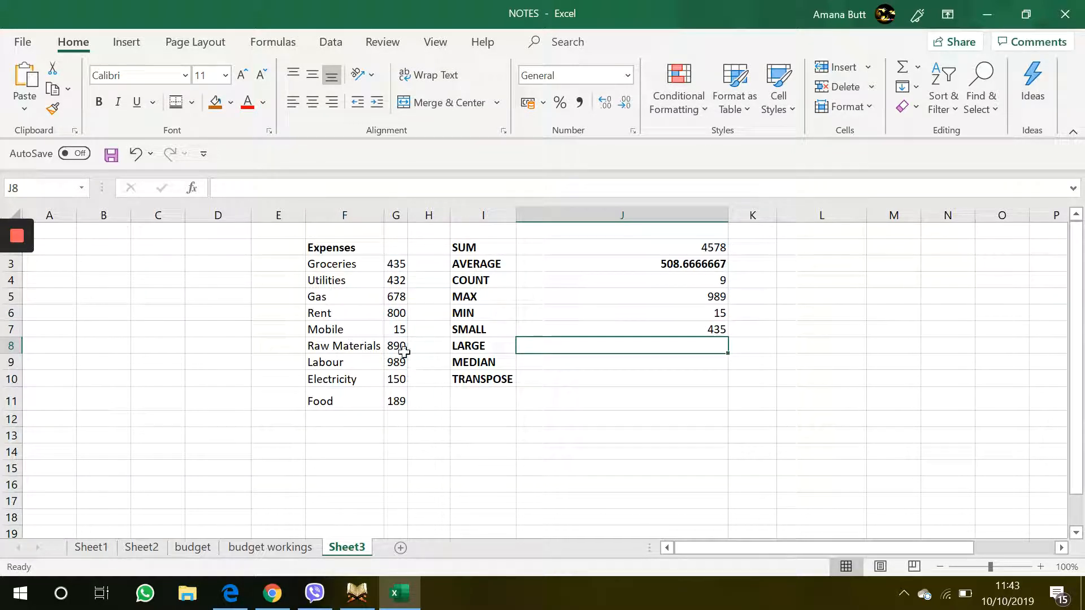
Step: Trace the expense amounts in ascending order from Mobile to Groceries and review the SMALL formula in J7
left_click(391, 265)
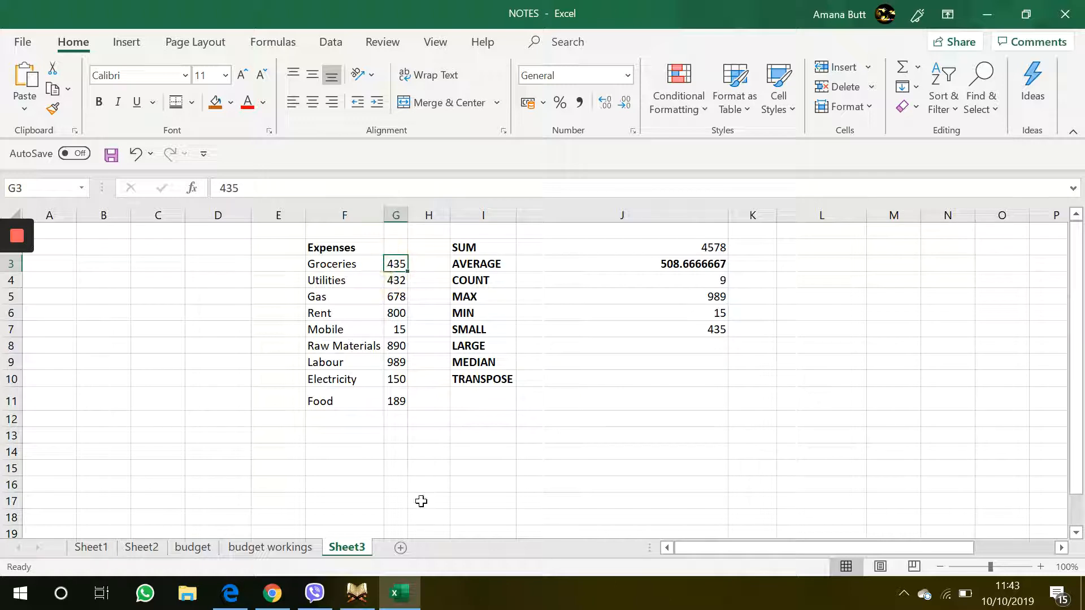
left_click(397, 329)
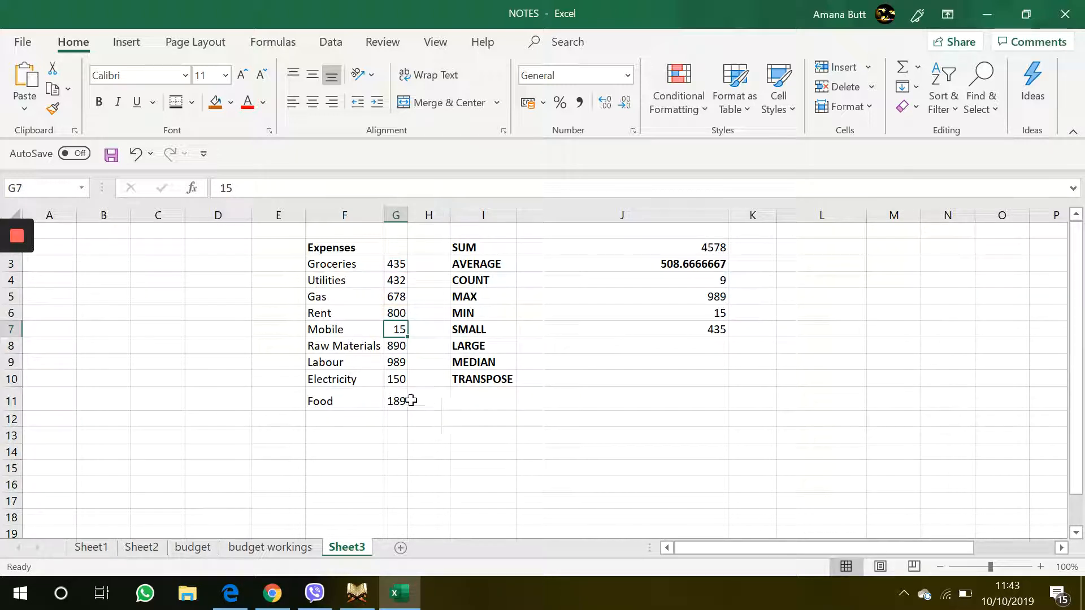
left_click(396, 381)
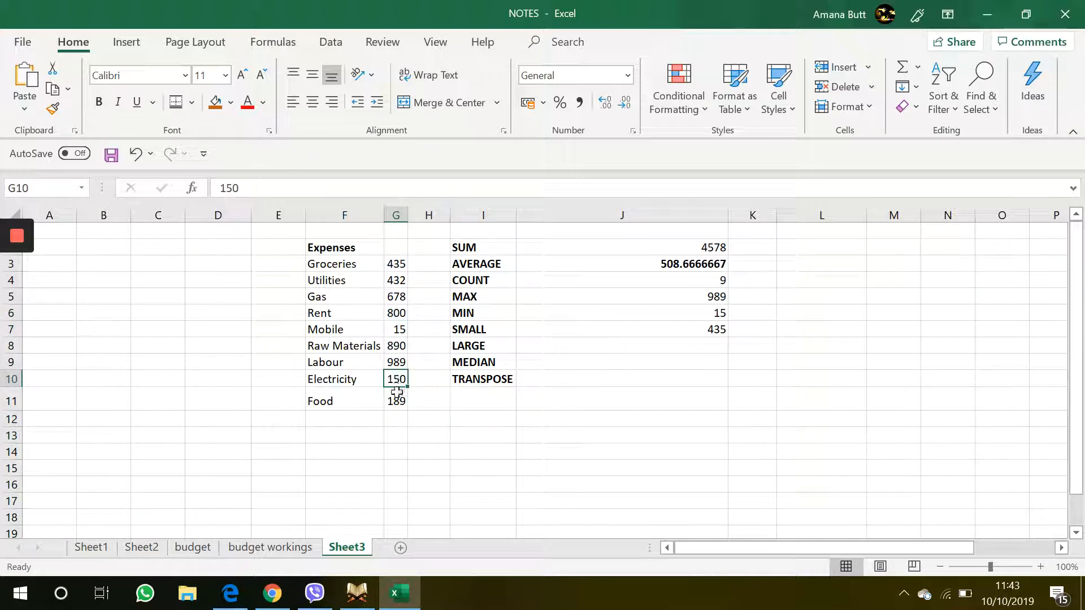
left_click(397, 399)
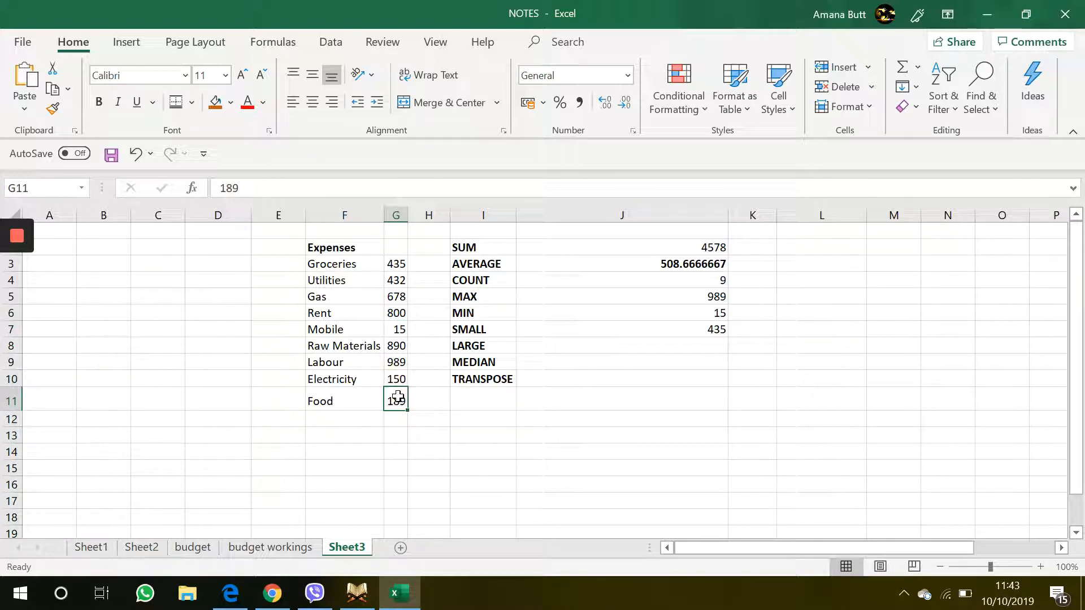
left_click(394, 279)
left_click(394, 264)
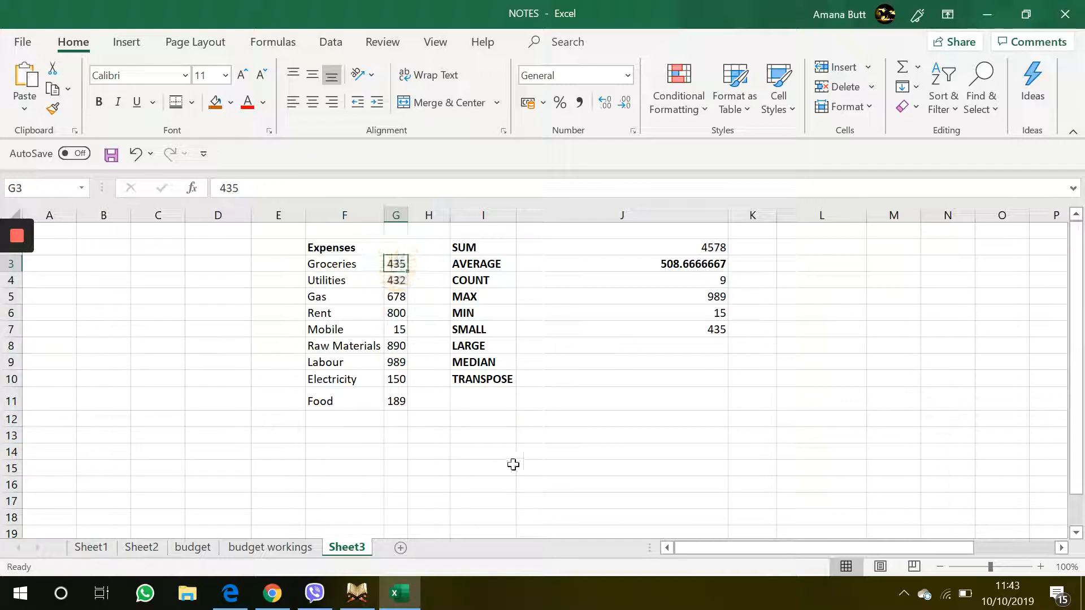
left_click(620, 336)
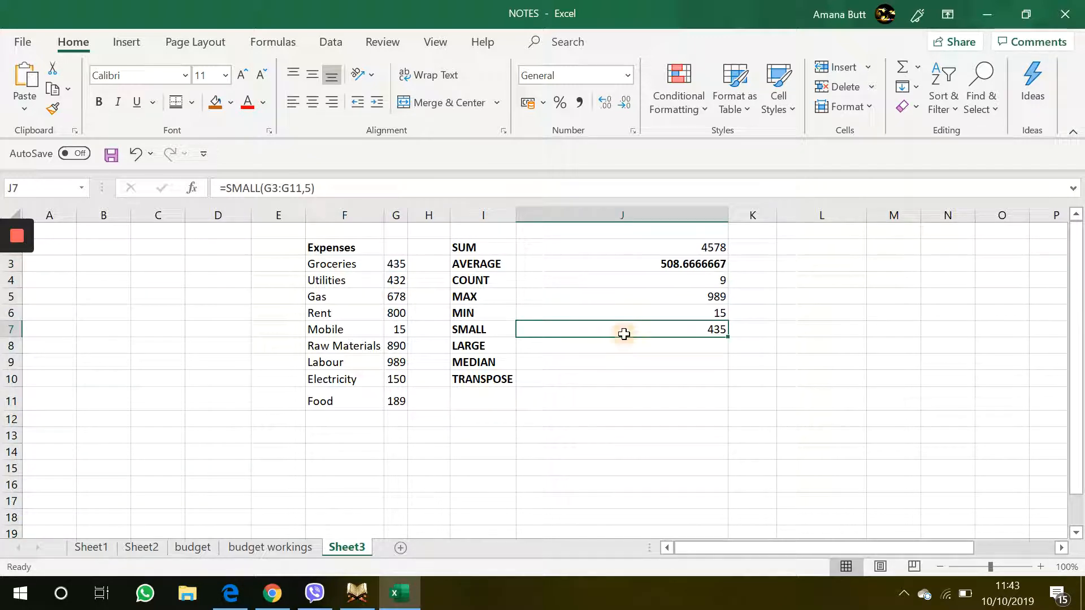
double_click(624, 334)
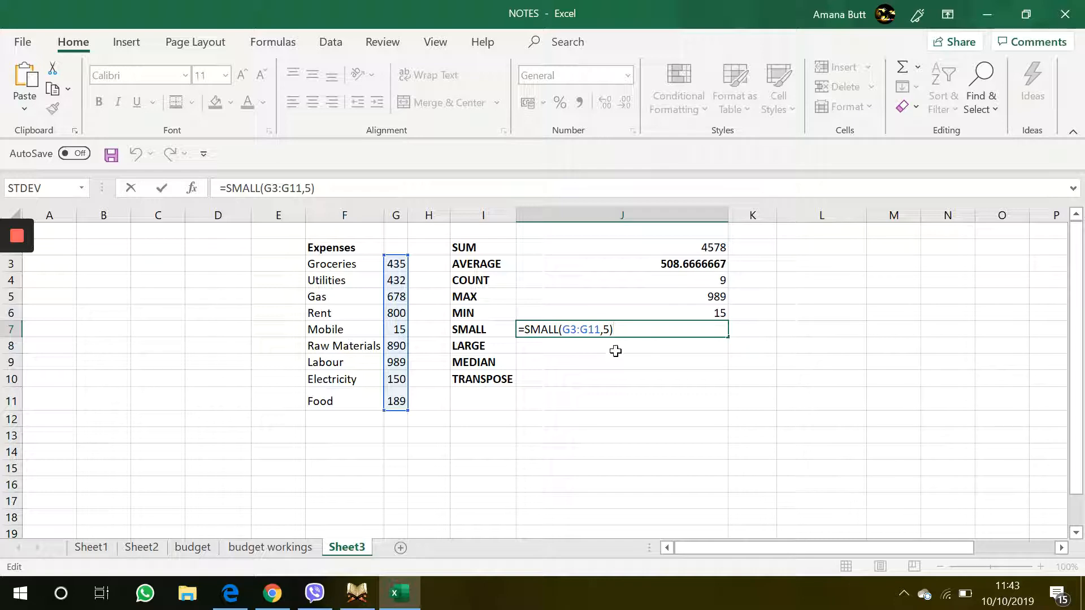
key("Return")
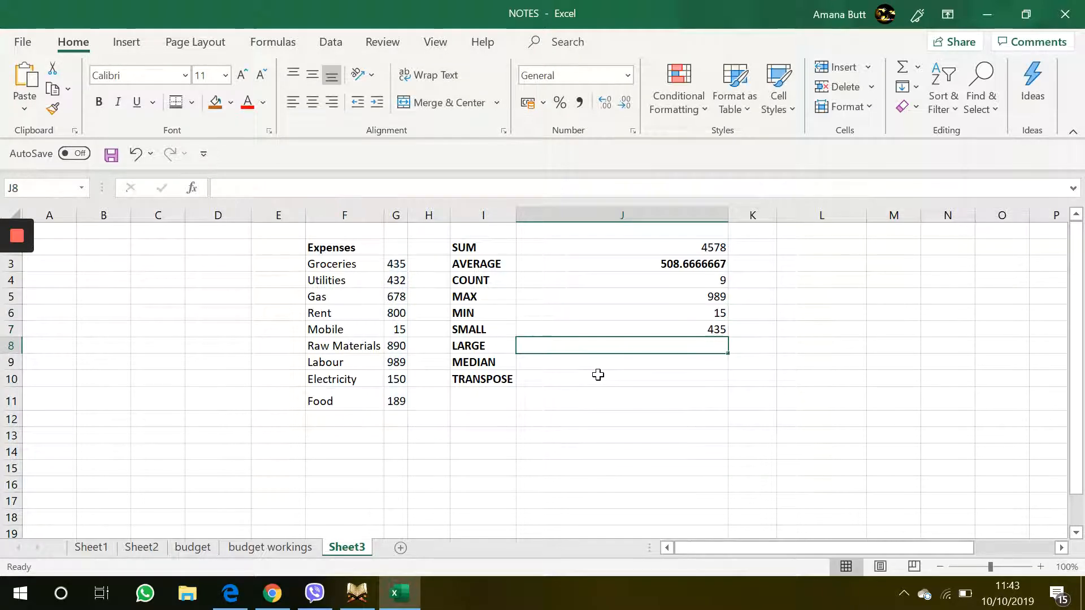
Step: Enter a LARGE formula in J8 for the third-largest amount in G3:G11 and compare it with the Rent expense
type("=")
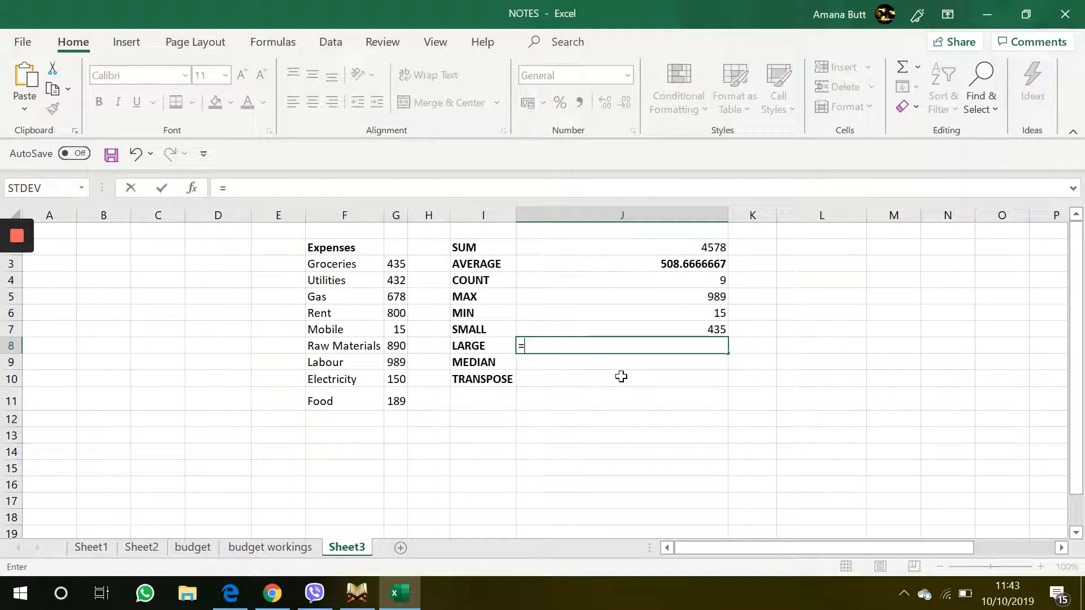
type("LARGE")
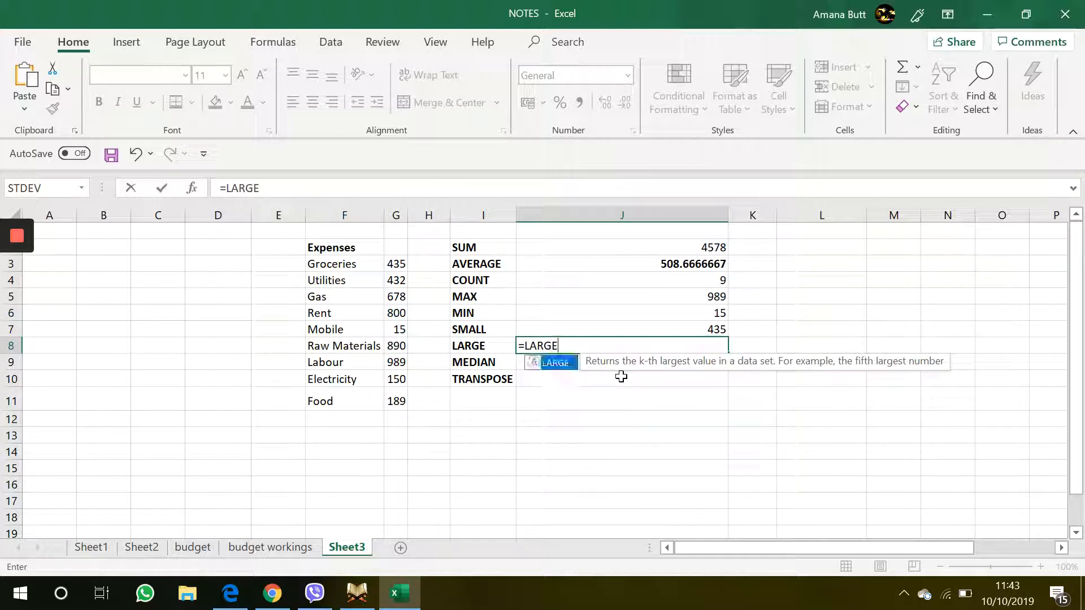
double_click(550, 362)
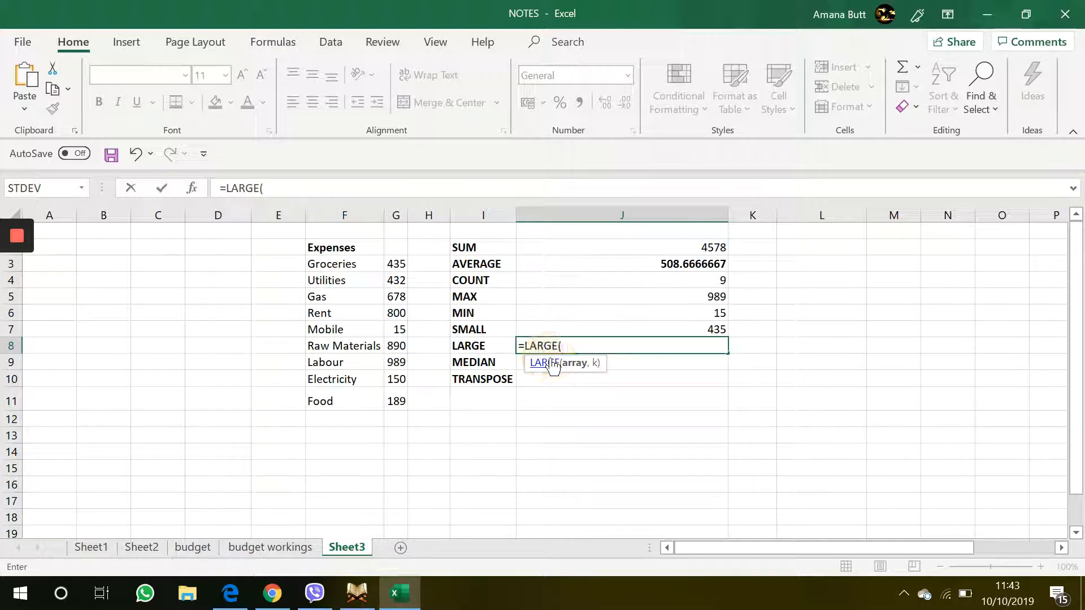
left_click_drag(395, 264, 394, 398)
type(",3")
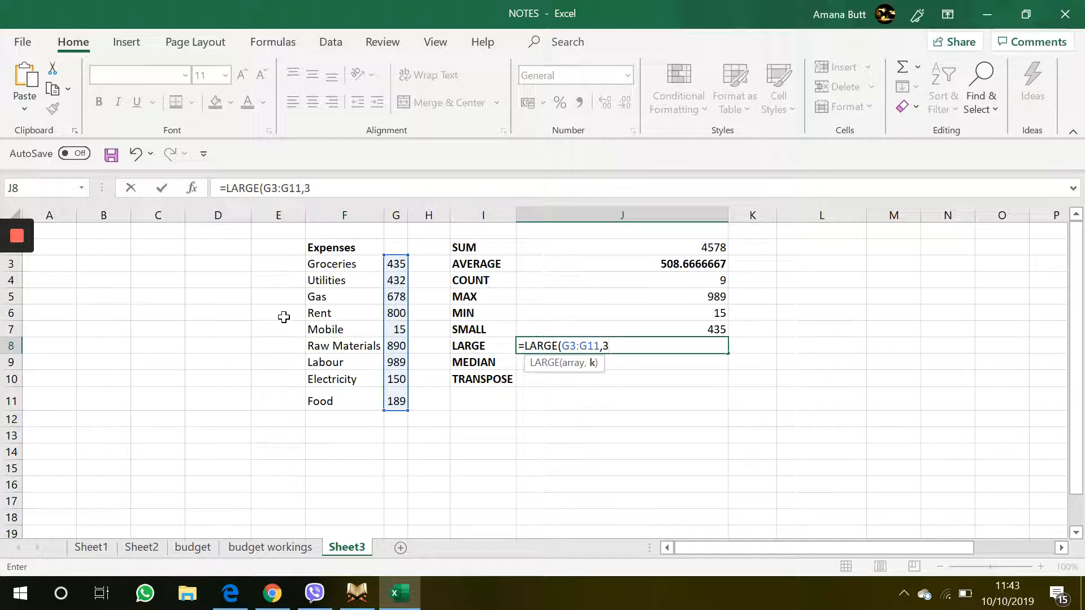
key("Return")
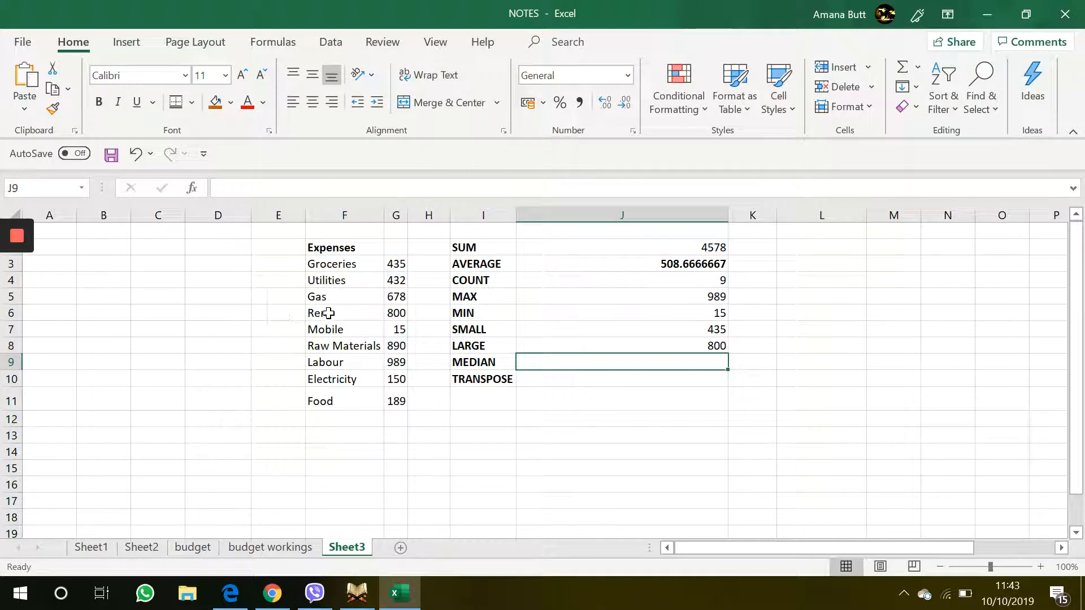
left_click(396, 313)
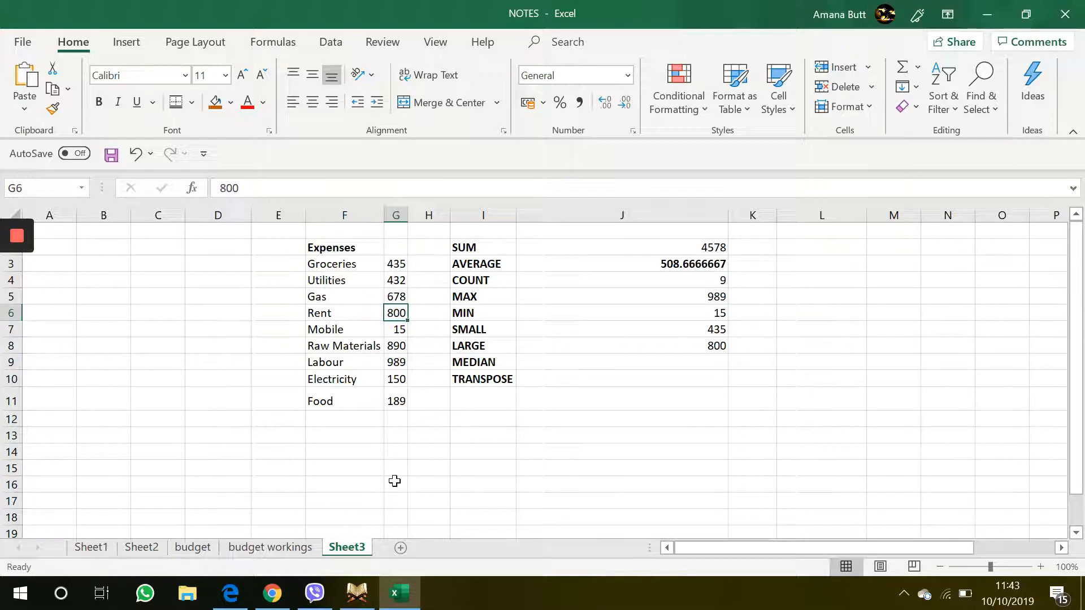
Step: Enter a MEDIAN formula in J9 over the expense amounts G3:G11
left_click(590, 367)
type("=M")
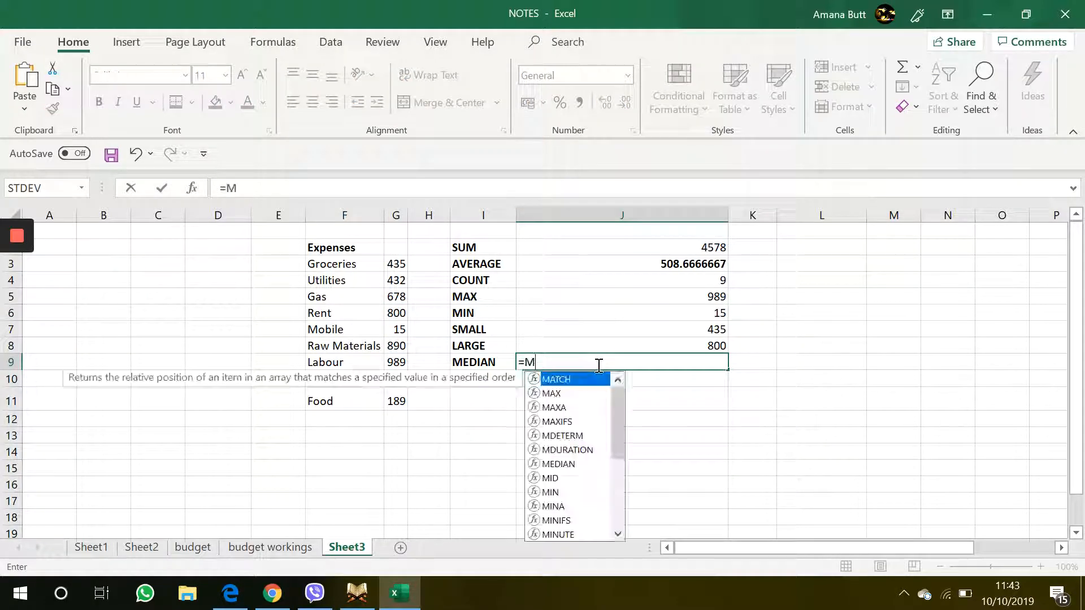
type("EDIA")
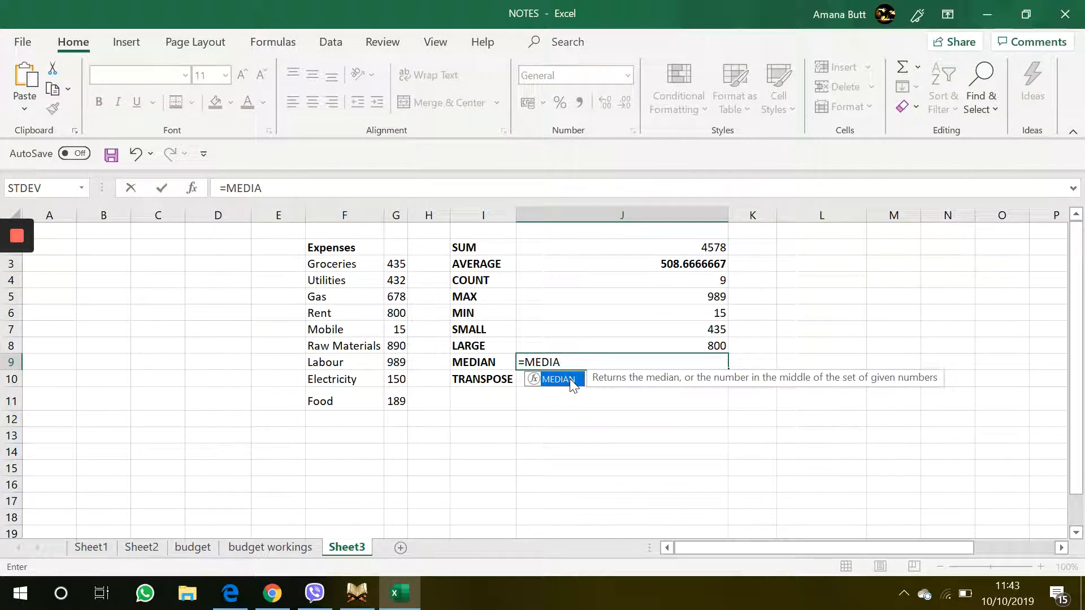
double_click(570, 379)
left_click_drag(395, 262, 394, 401)
key("Return")
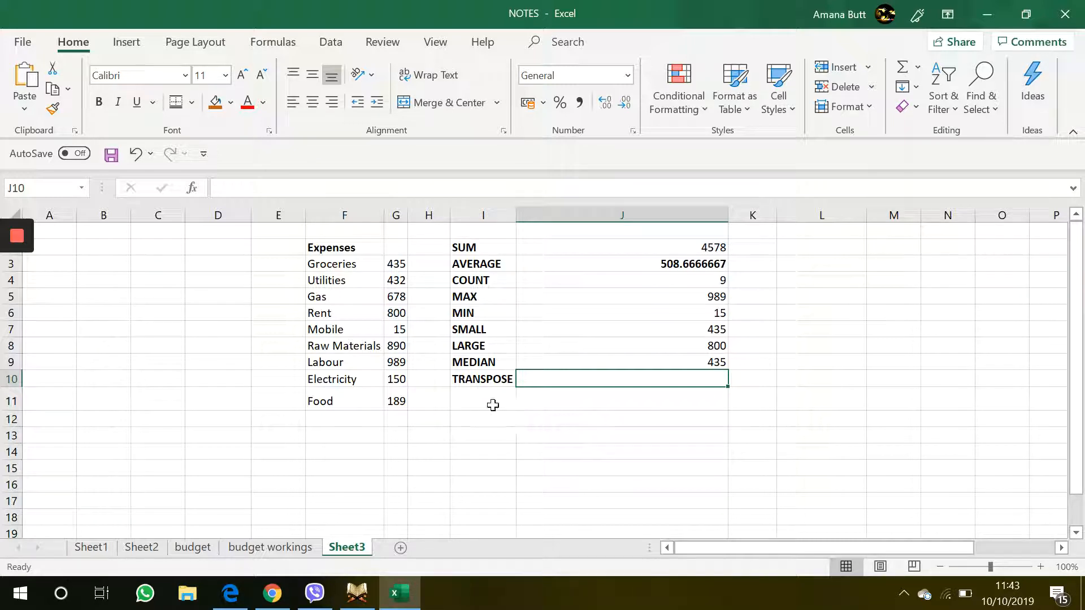
left_click(490, 380)
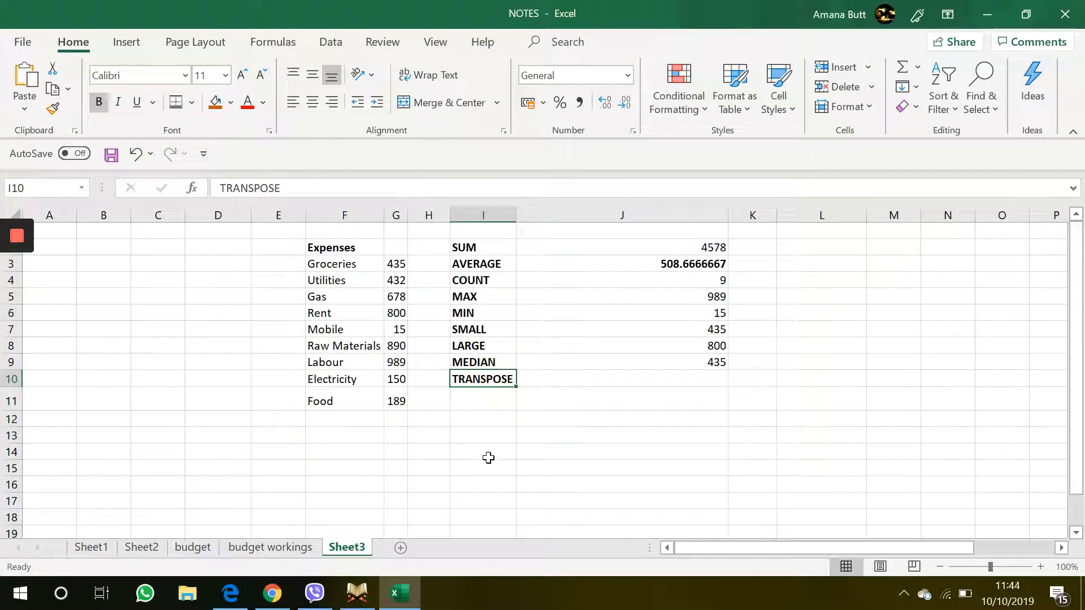
left_click_drag(349, 252, 396, 403)
left_click(500, 436)
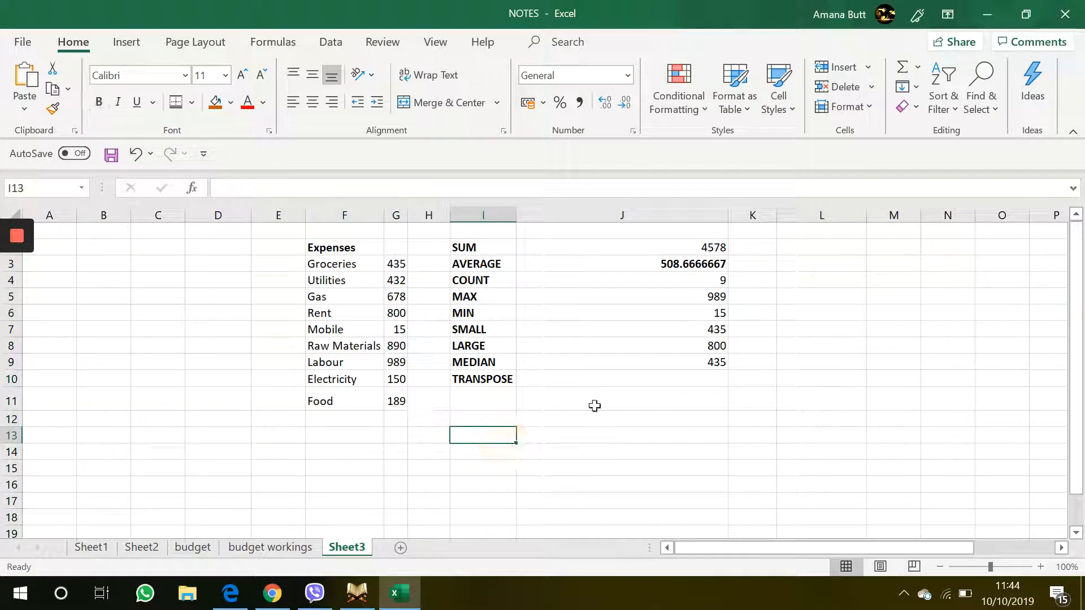
left_click(615, 382)
Step: Copy the expense list F2:G11 and paste it transposed starting at cell J12
left_click(336, 242)
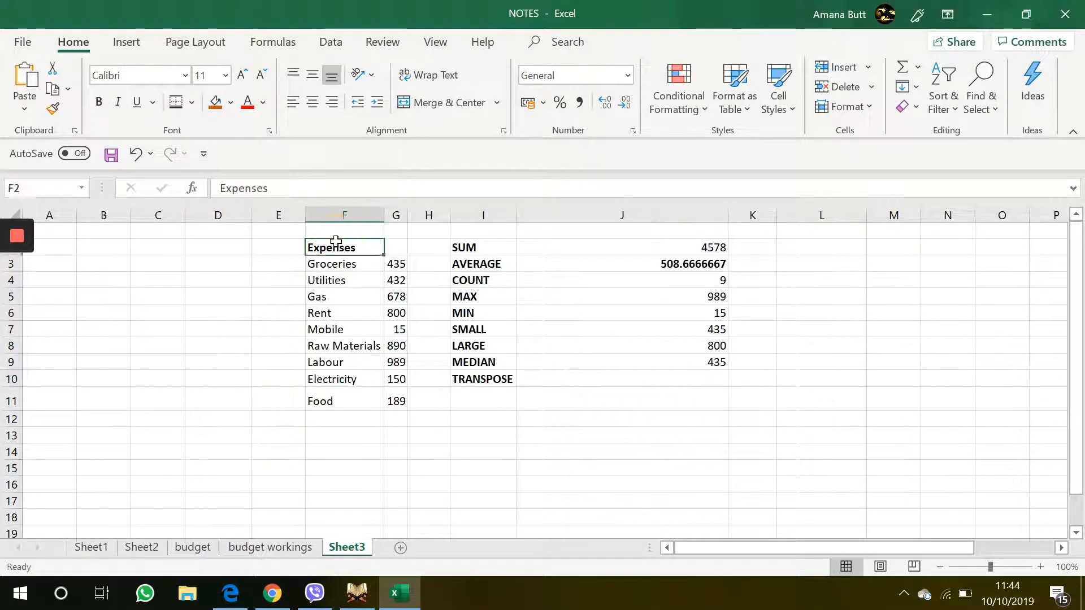
left_click_drag(335, 242, 395, 397)
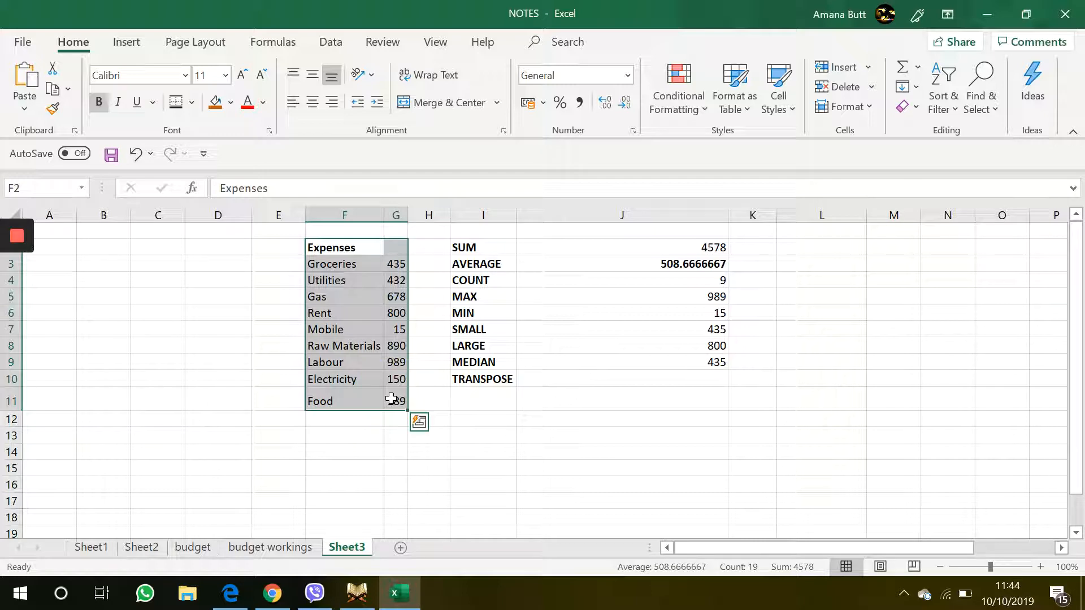
key("ctrl+c")
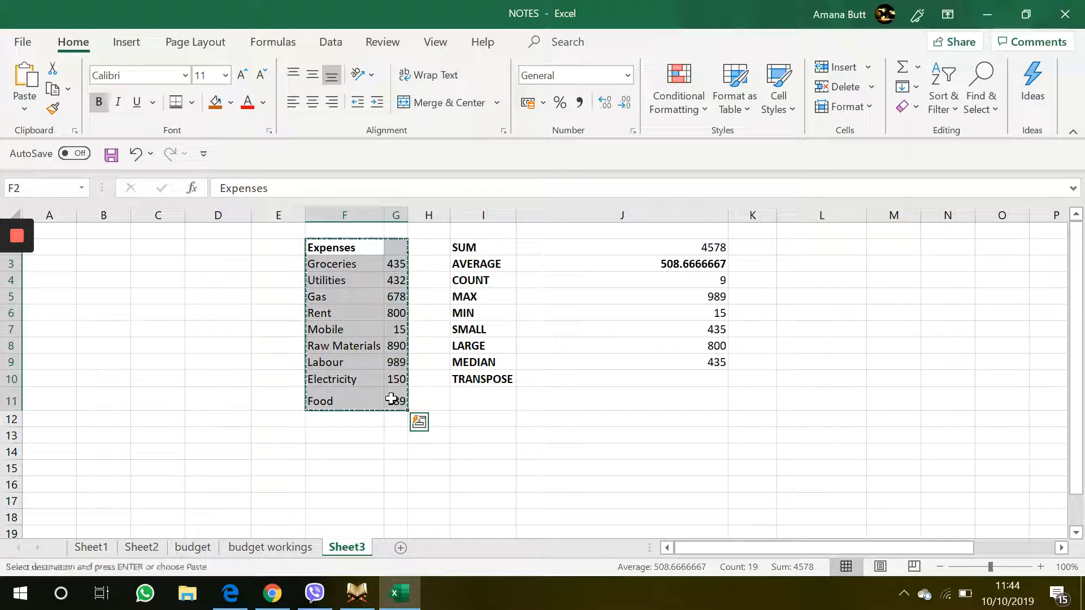
left_click(546, 413)
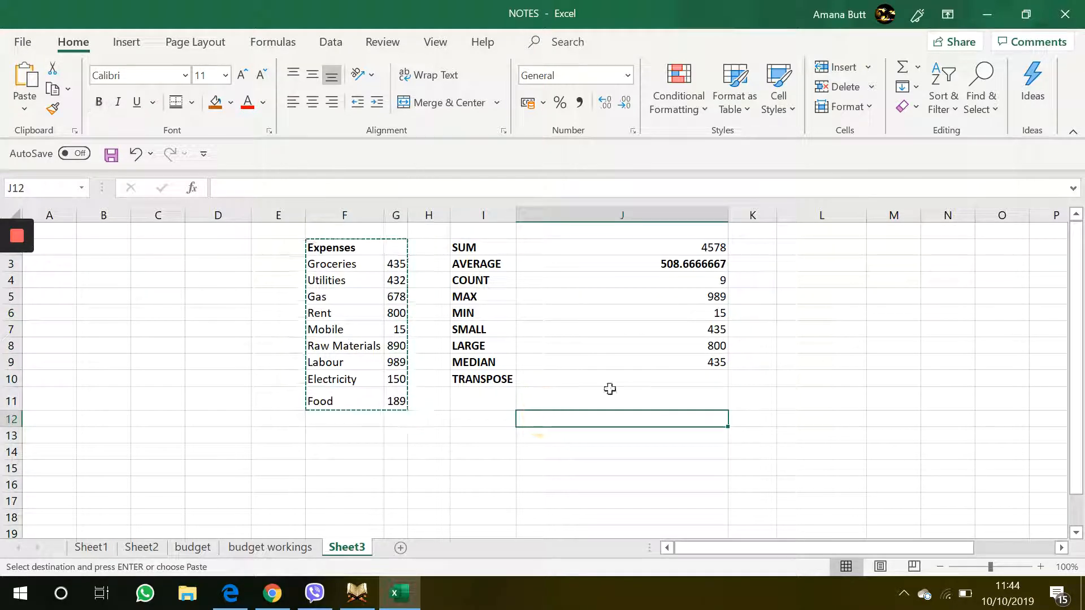
left_click(29, 108)
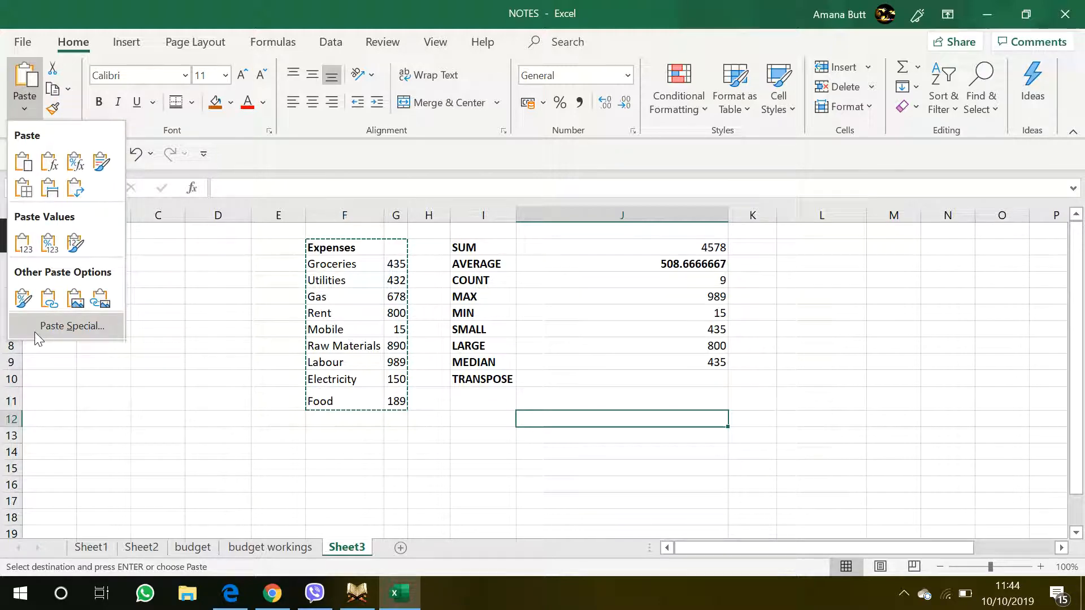
left_click(62, 326)
left_click(612, 413)
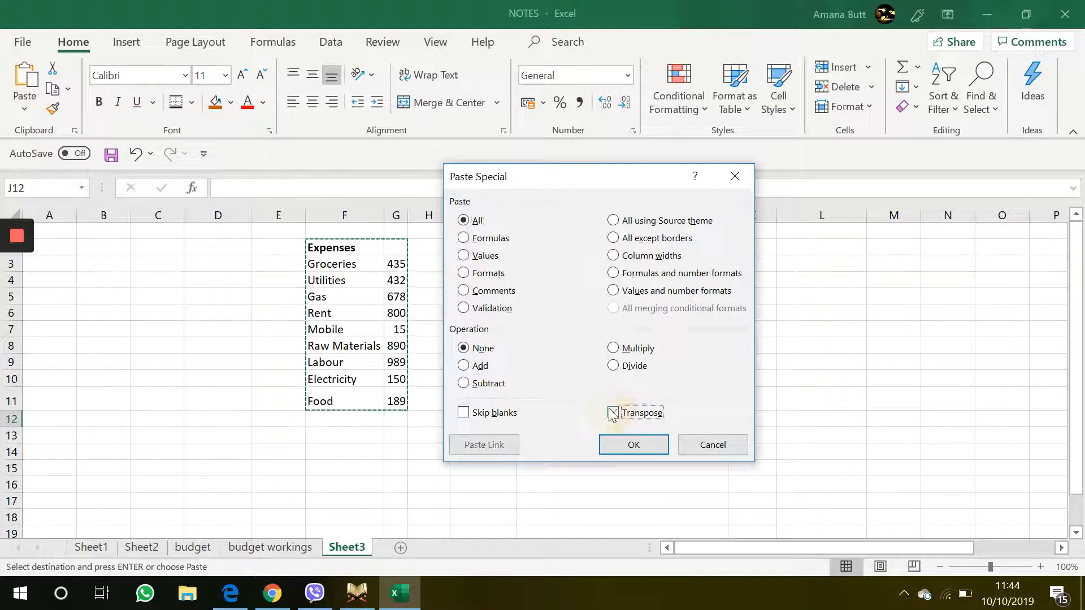
left_click(616, 449)
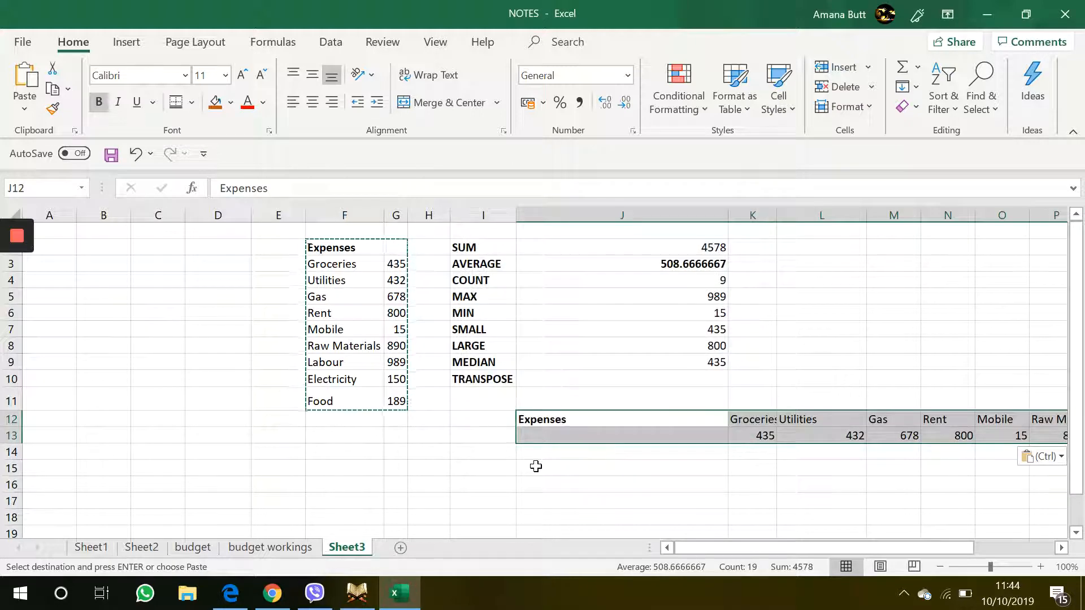
Step: Compare the original expense names and amounts in columns F and G with the transposed rows 12 and 13
left_click(562, 466)
scroll(665, 479, "right", 2)
scroll(666, 479, "right", 3)
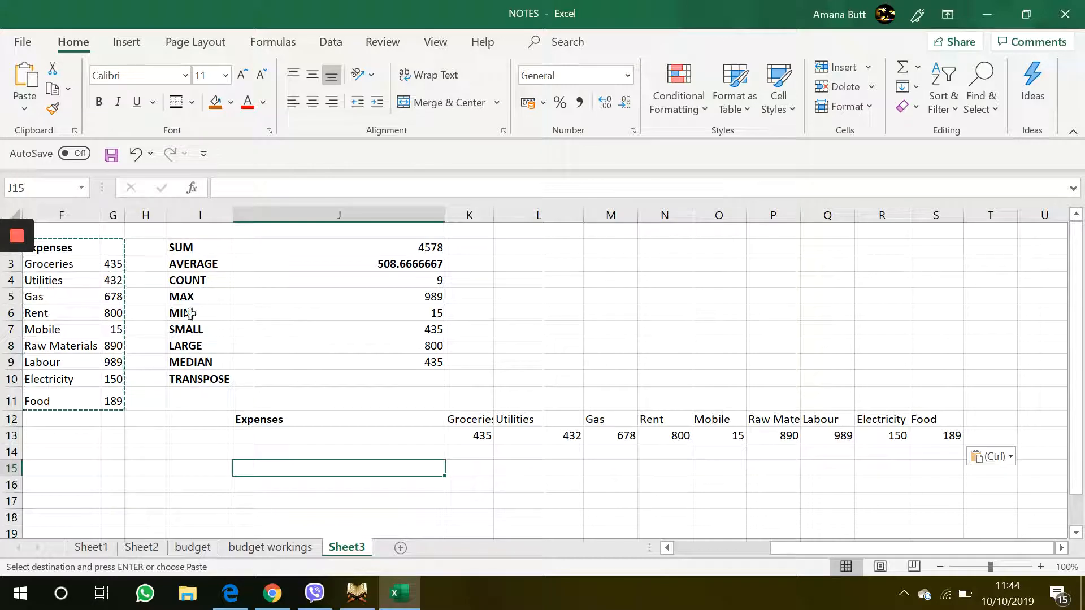
scroll(93, 260, "left", 2)
left_click_drag(152, 247, 164, 401)
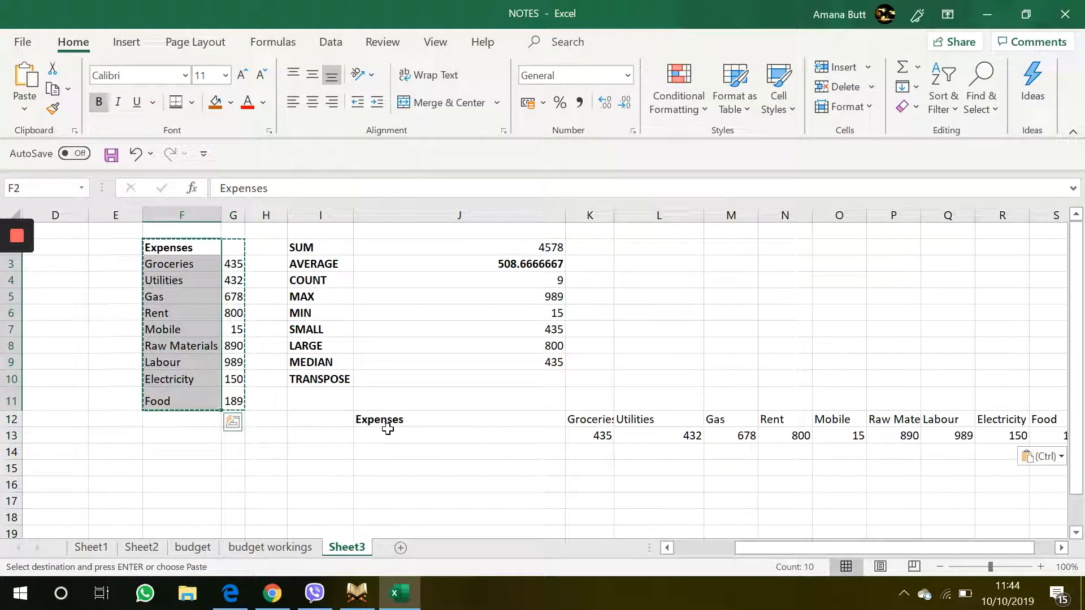
left_click_drag(388, 427, 955, 421)
left_click_drag(238, 250, 235, 422)
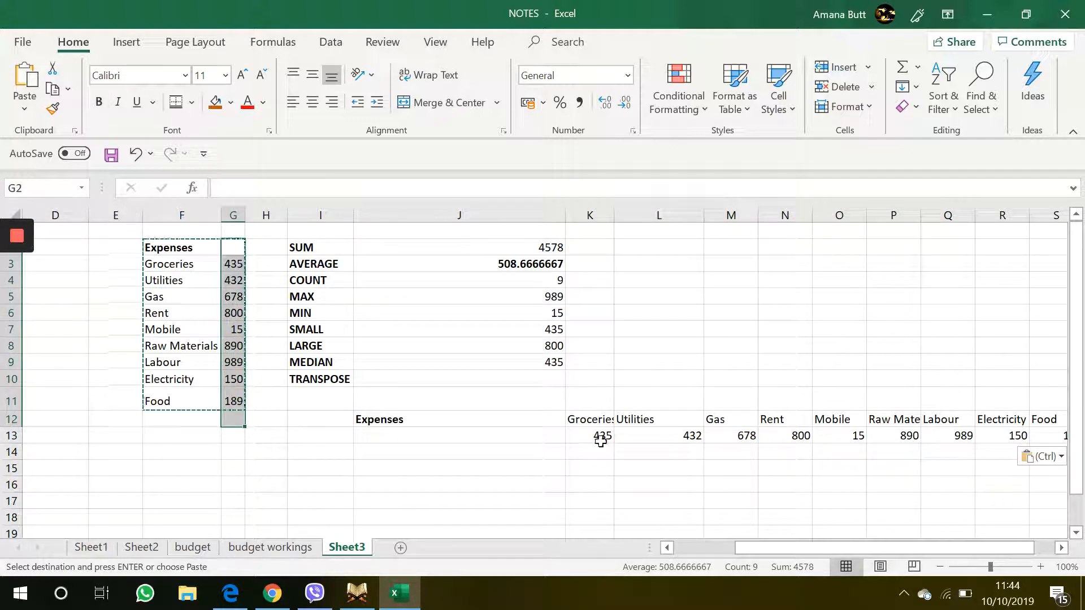
left_click_drag(600, 441, 877, 439)
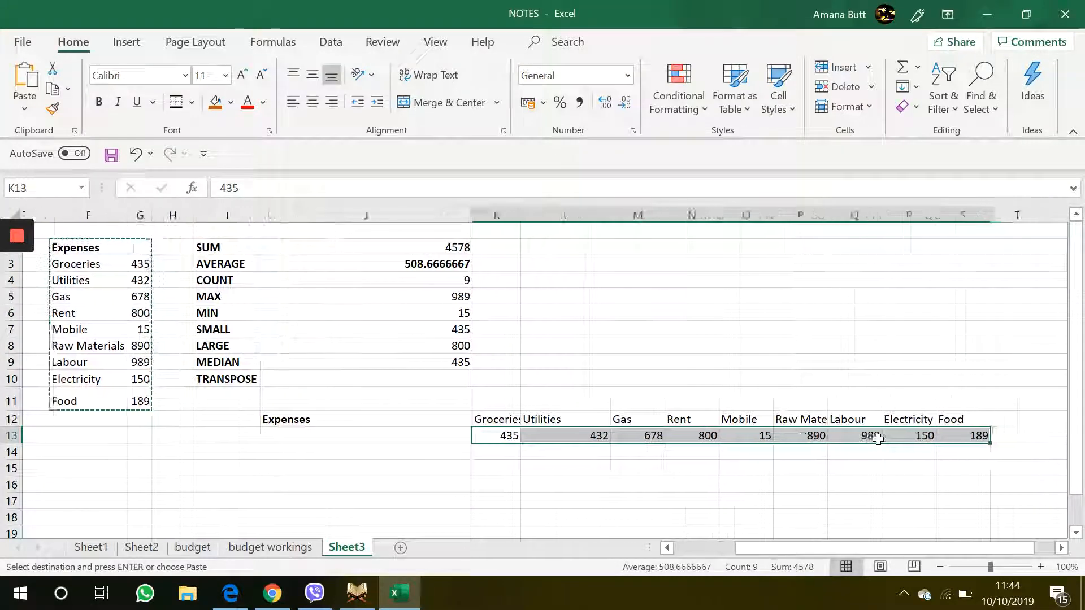
scroll(878, 439, "right", 1)
scroll(583, 338, "left", 2)
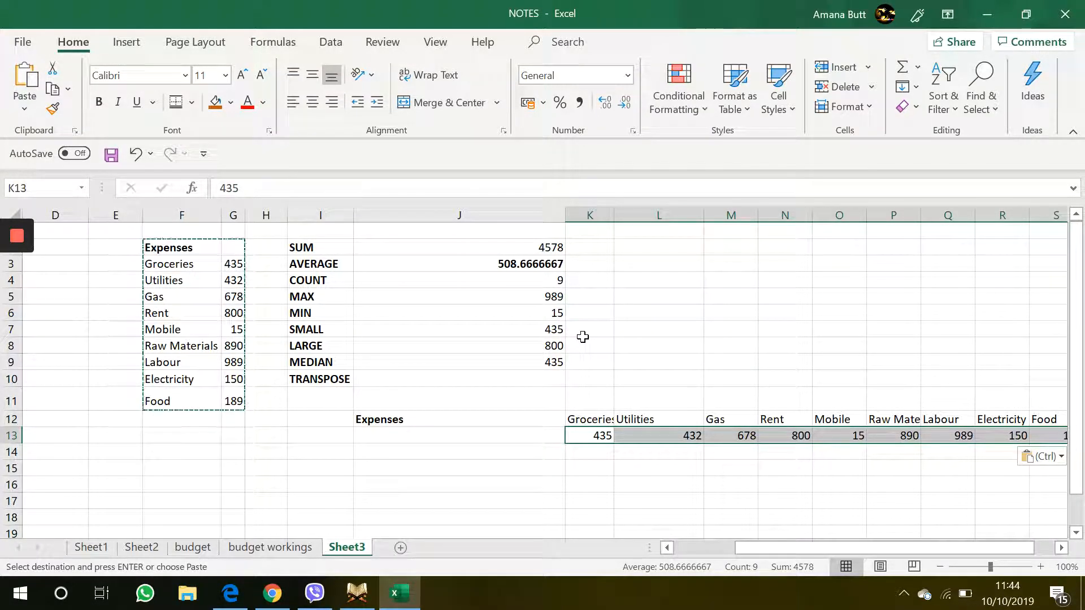
left_click(338, 313)
left_click(333, 277)
left_click(404, 279)
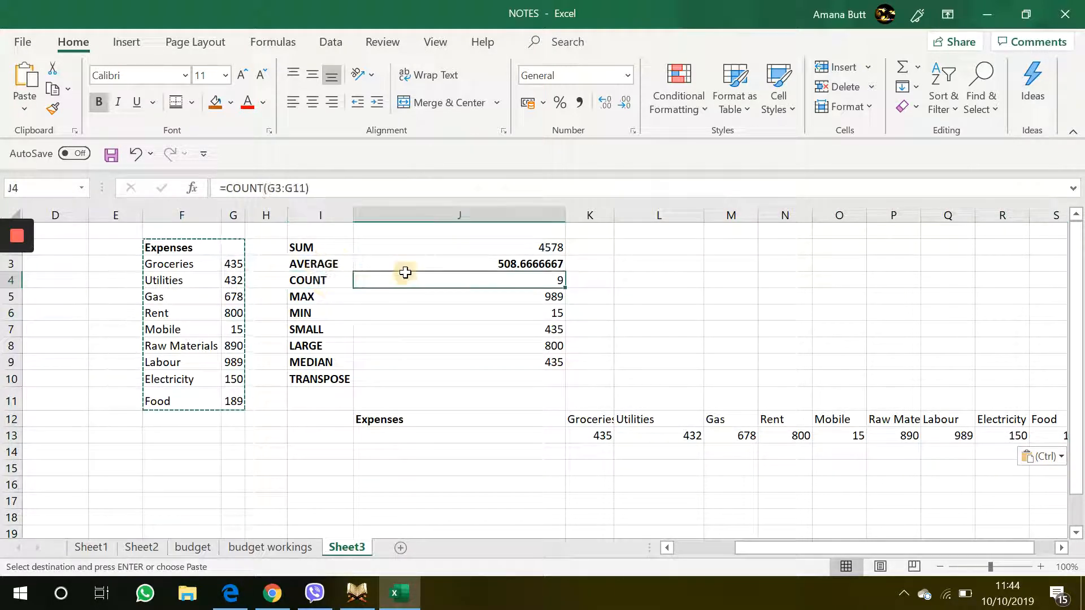
left_click(460, 244)
left_click(413, 300)
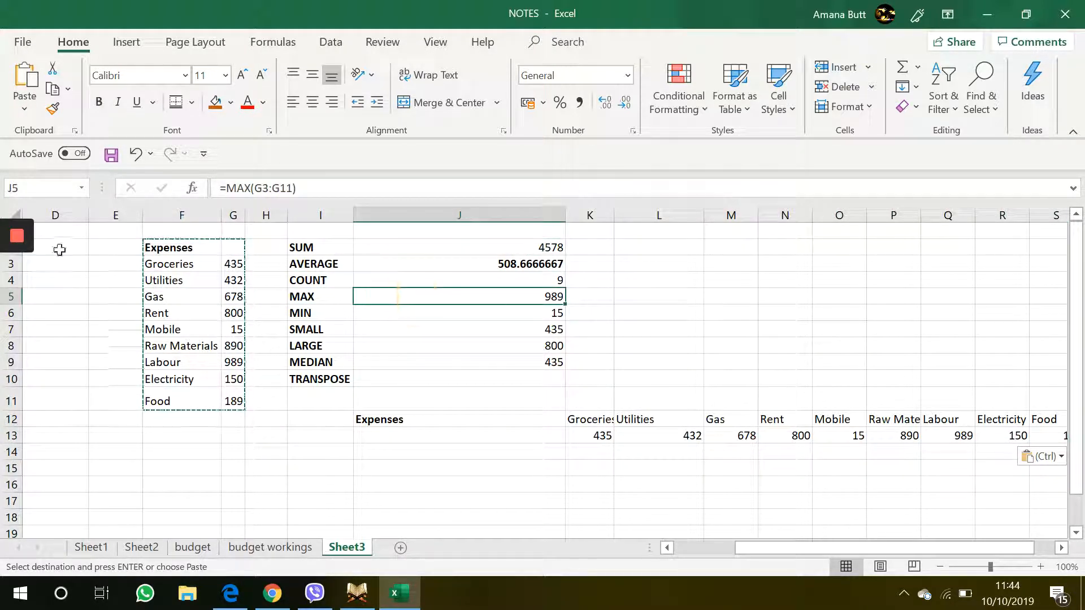